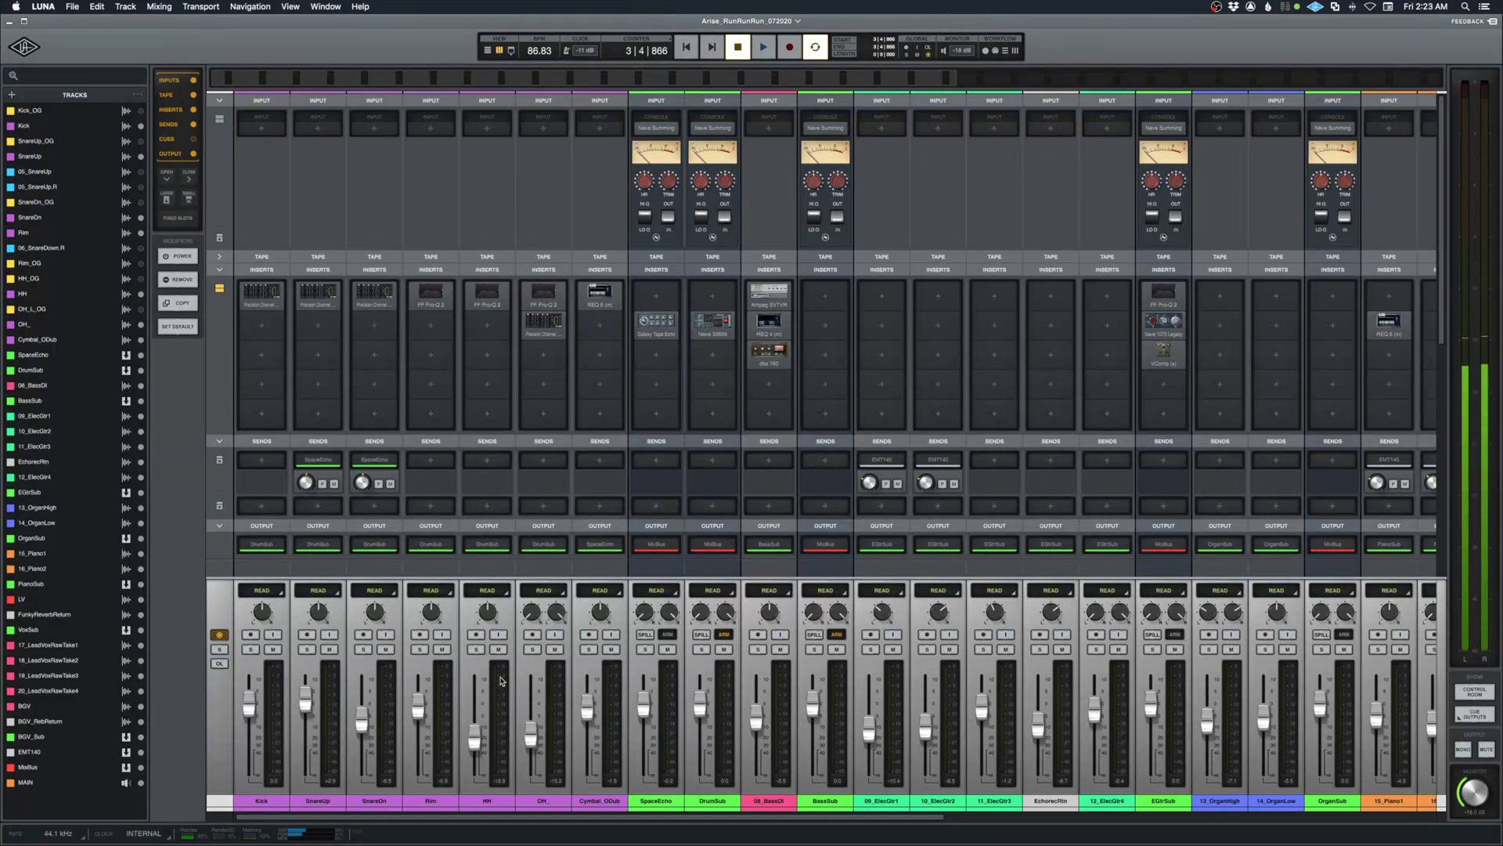
# - View the LUNA release notes, then return to the session mixer
pyautogui.click(43, 6)
pyautogui.click(571, 382)
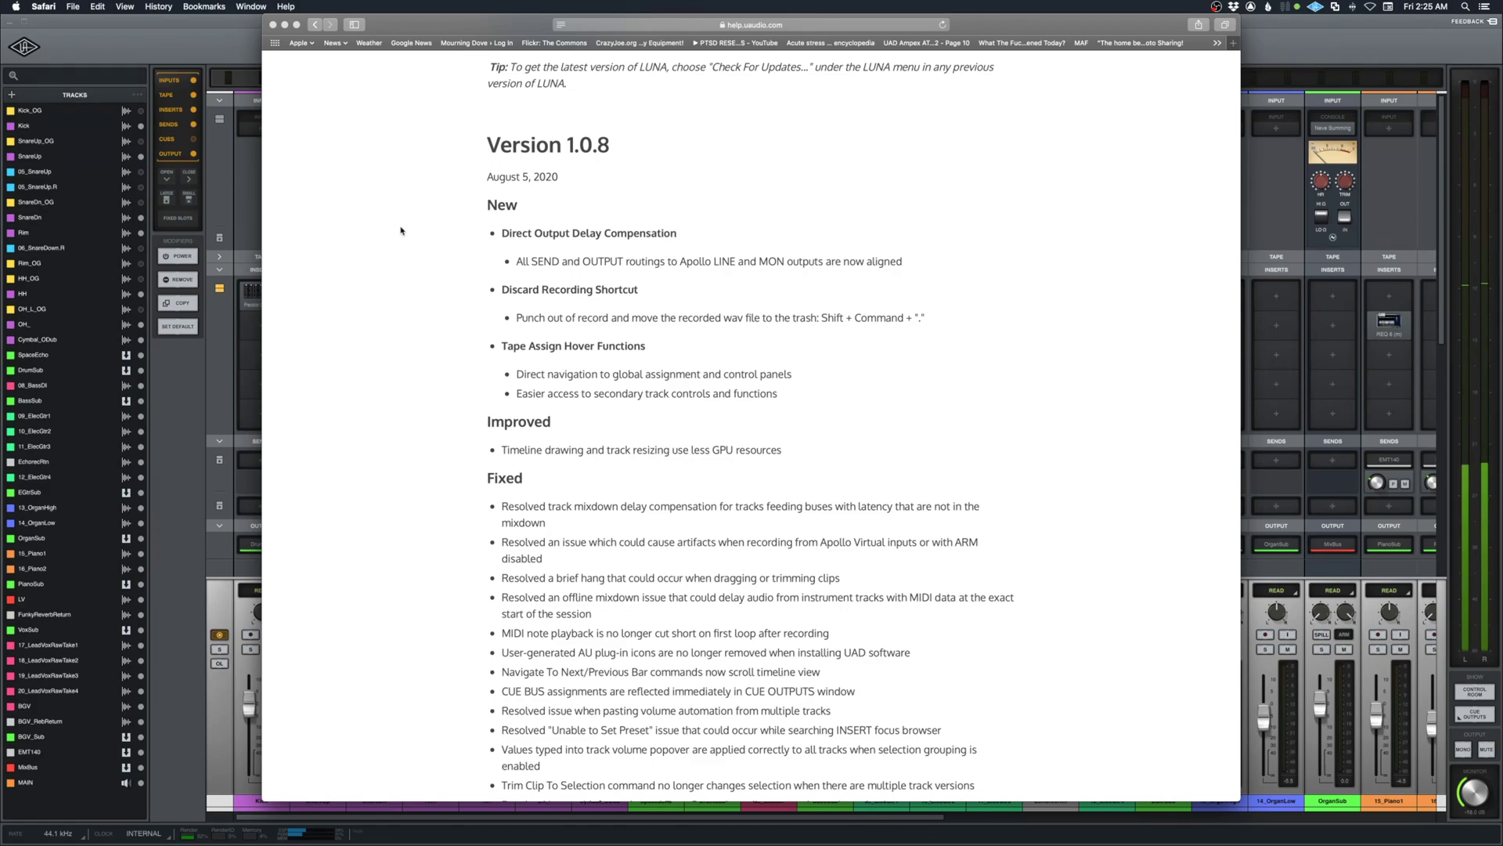
pyautogui.press('super+Tab')
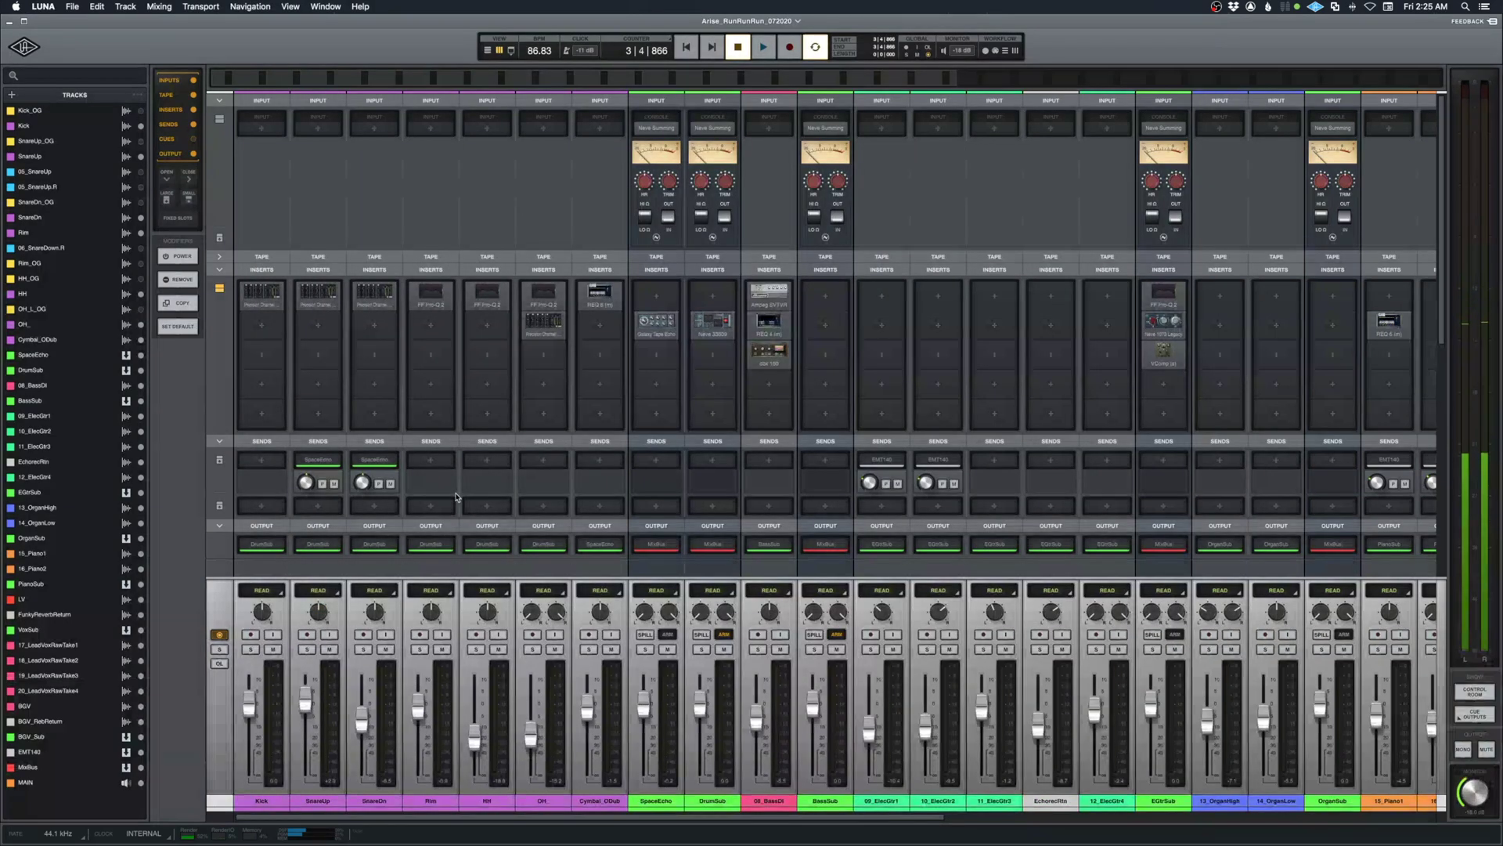
# - Audition the Rim channel soloed during playback, then unsolo it
pyautogui.click(428, 778)
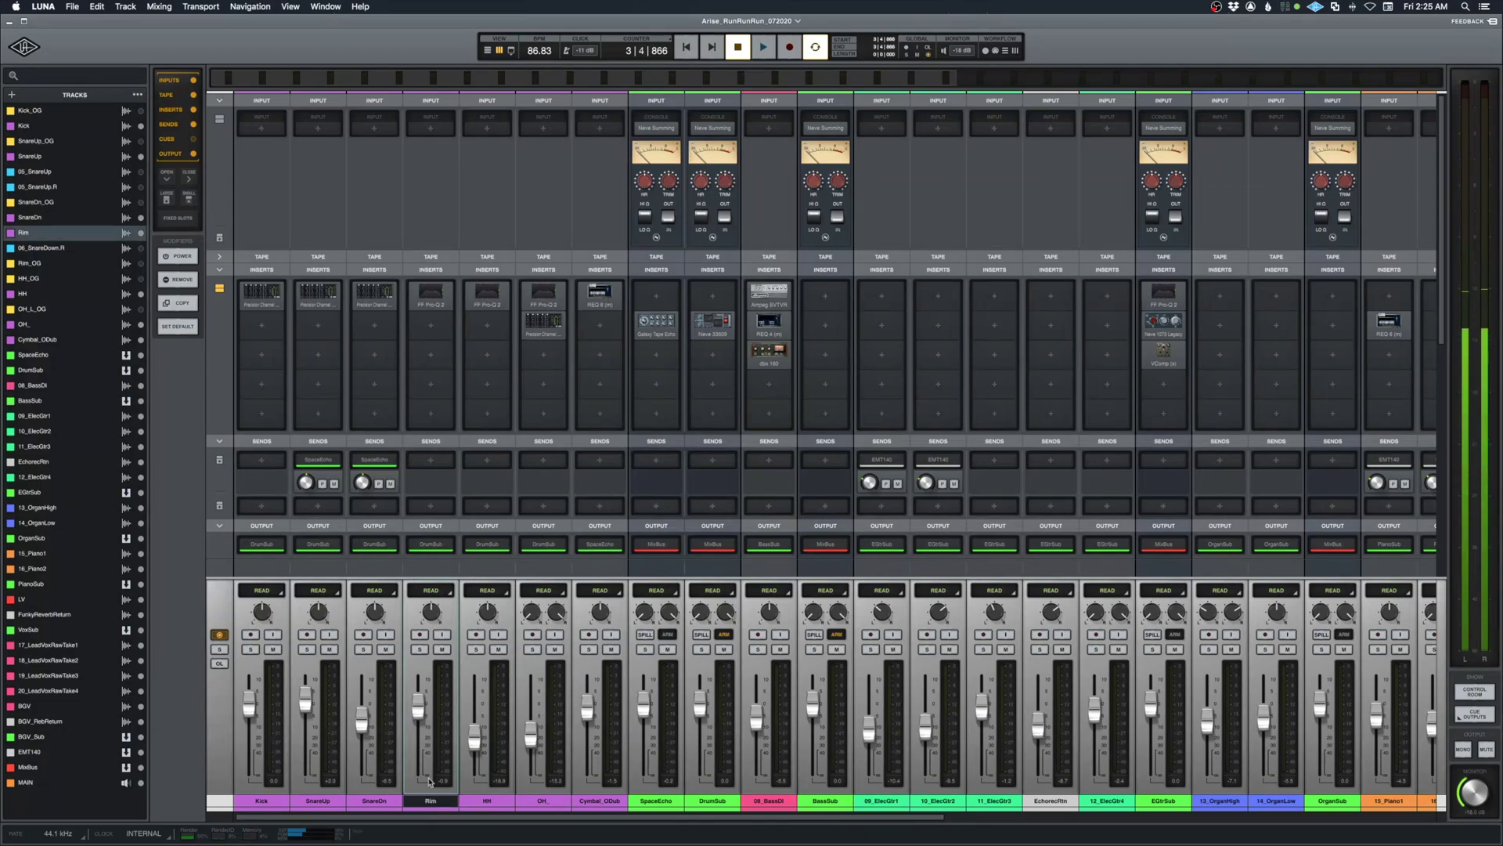
pyautogui.click(419, 649)
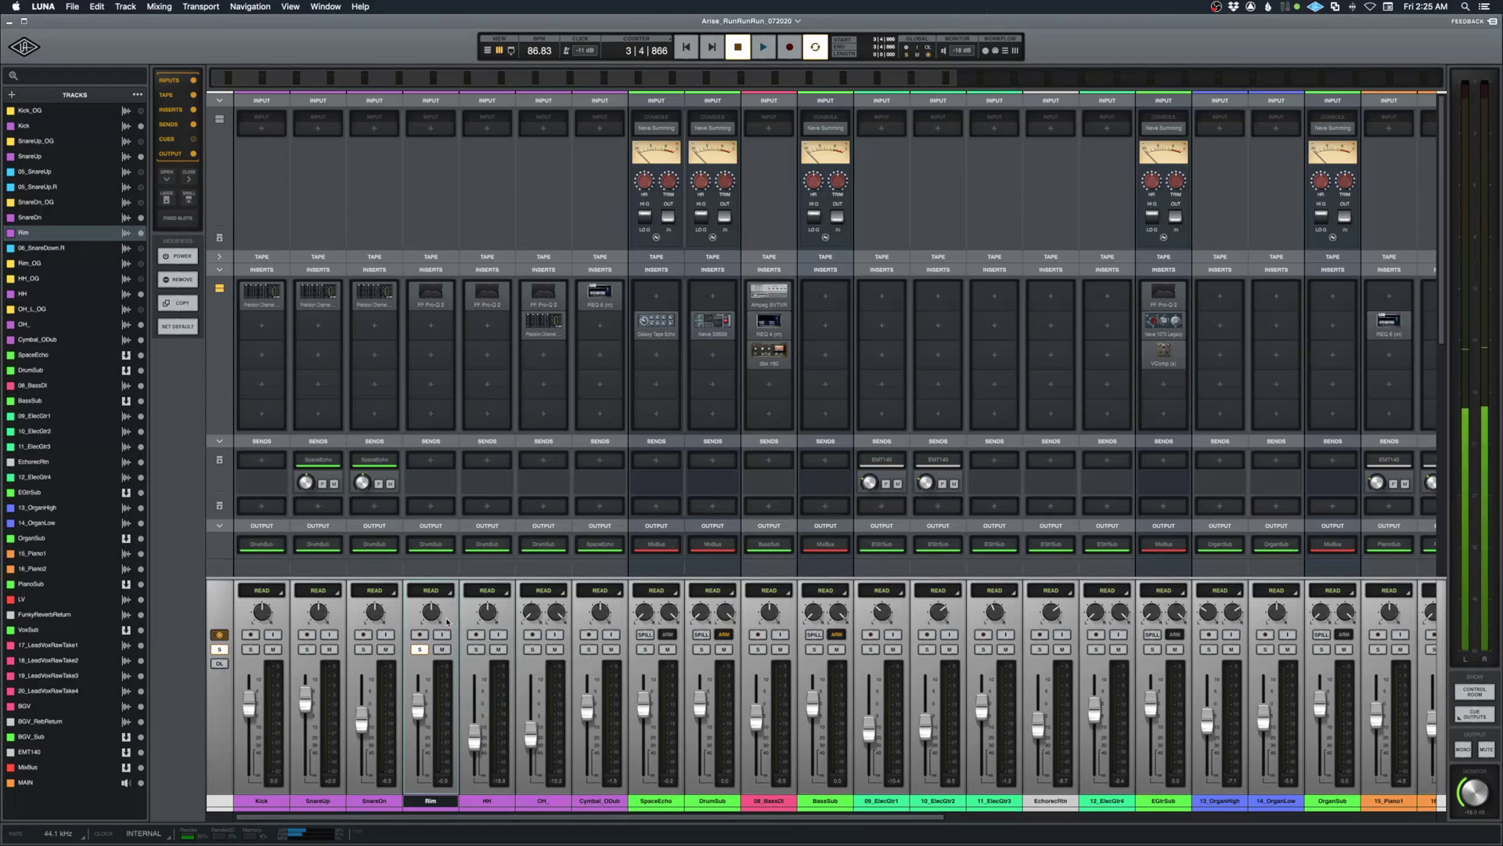
pyautogui.press('space')
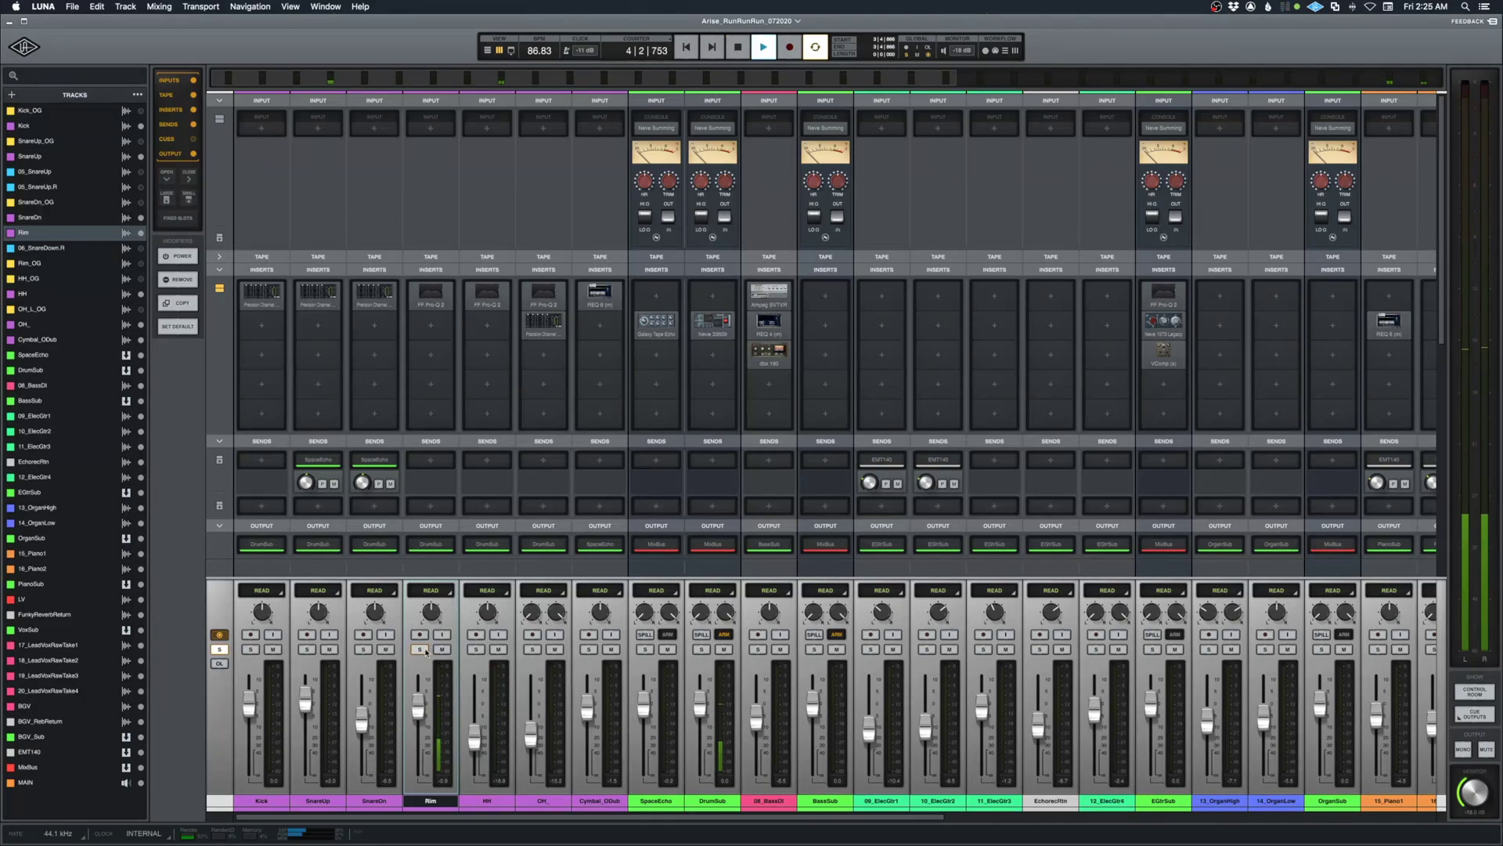
pyautogui.press('space')
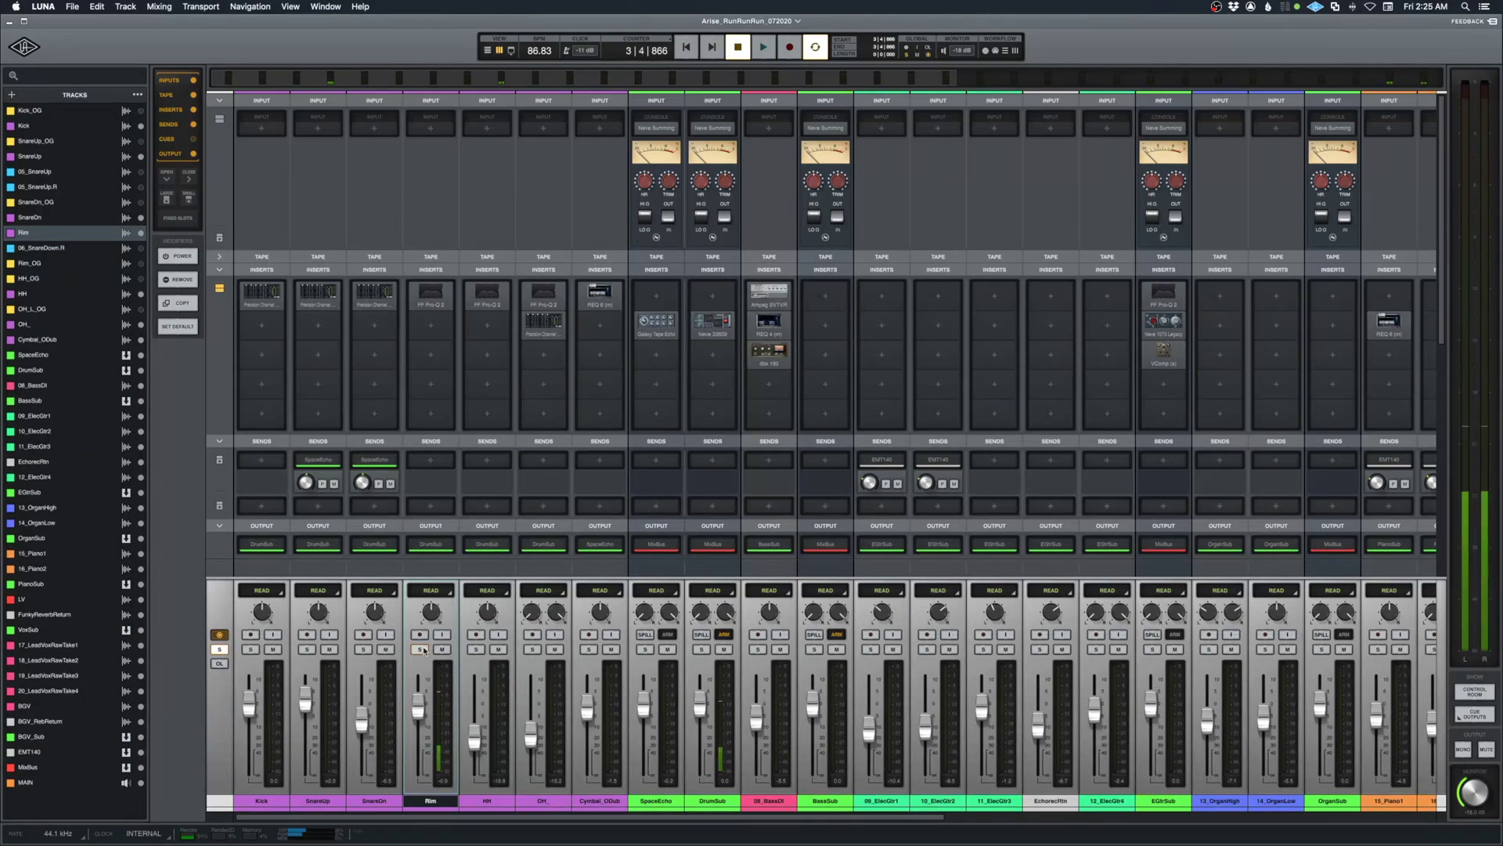
pyautogui.click(424, 649)
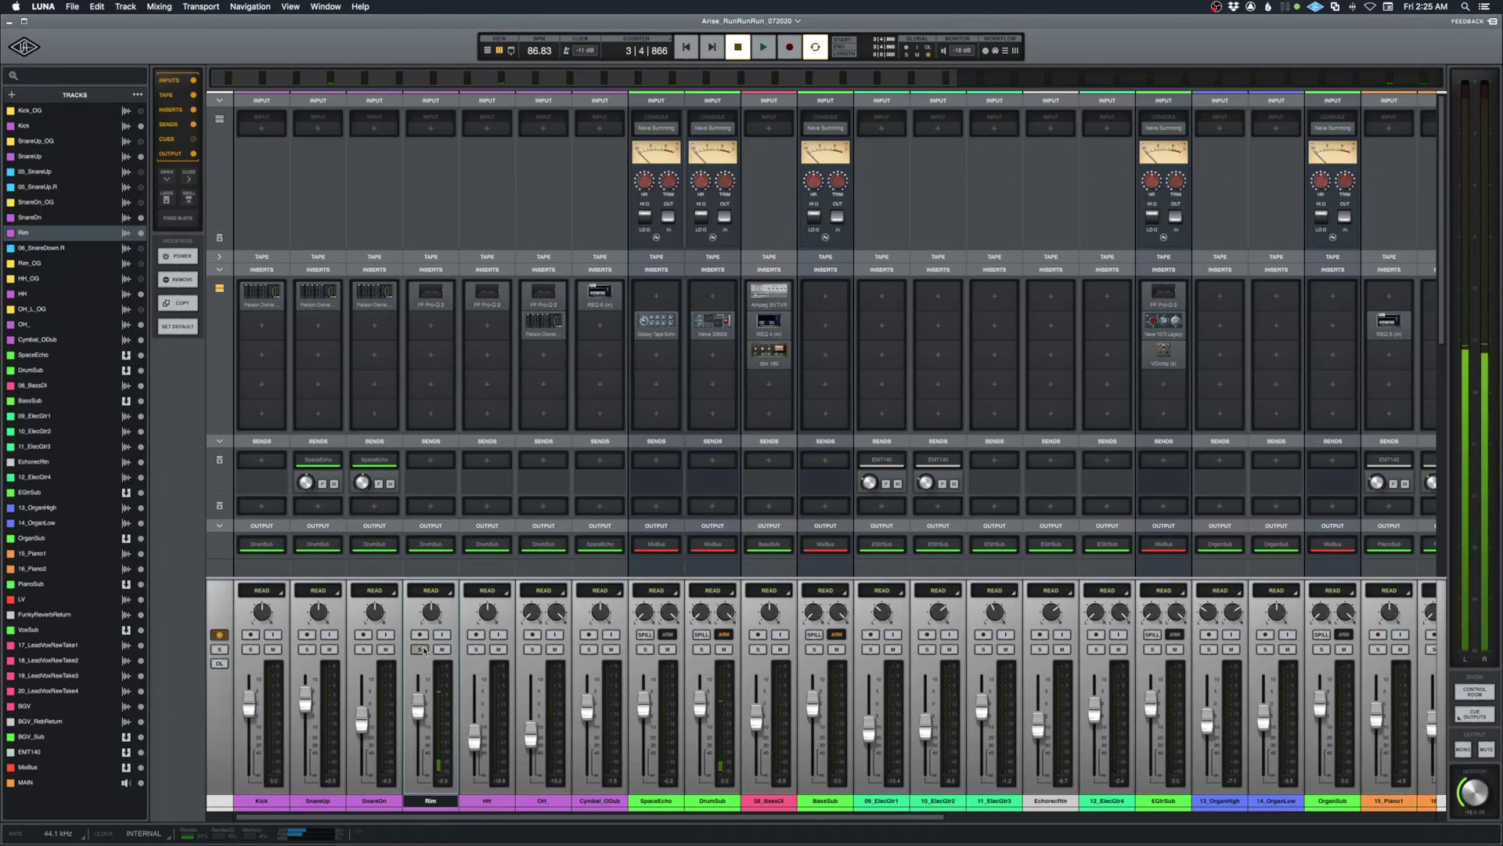
# - Audition the DrumSub channel soloed during playback, then clear the solo
pyautogui.click(702, 649)
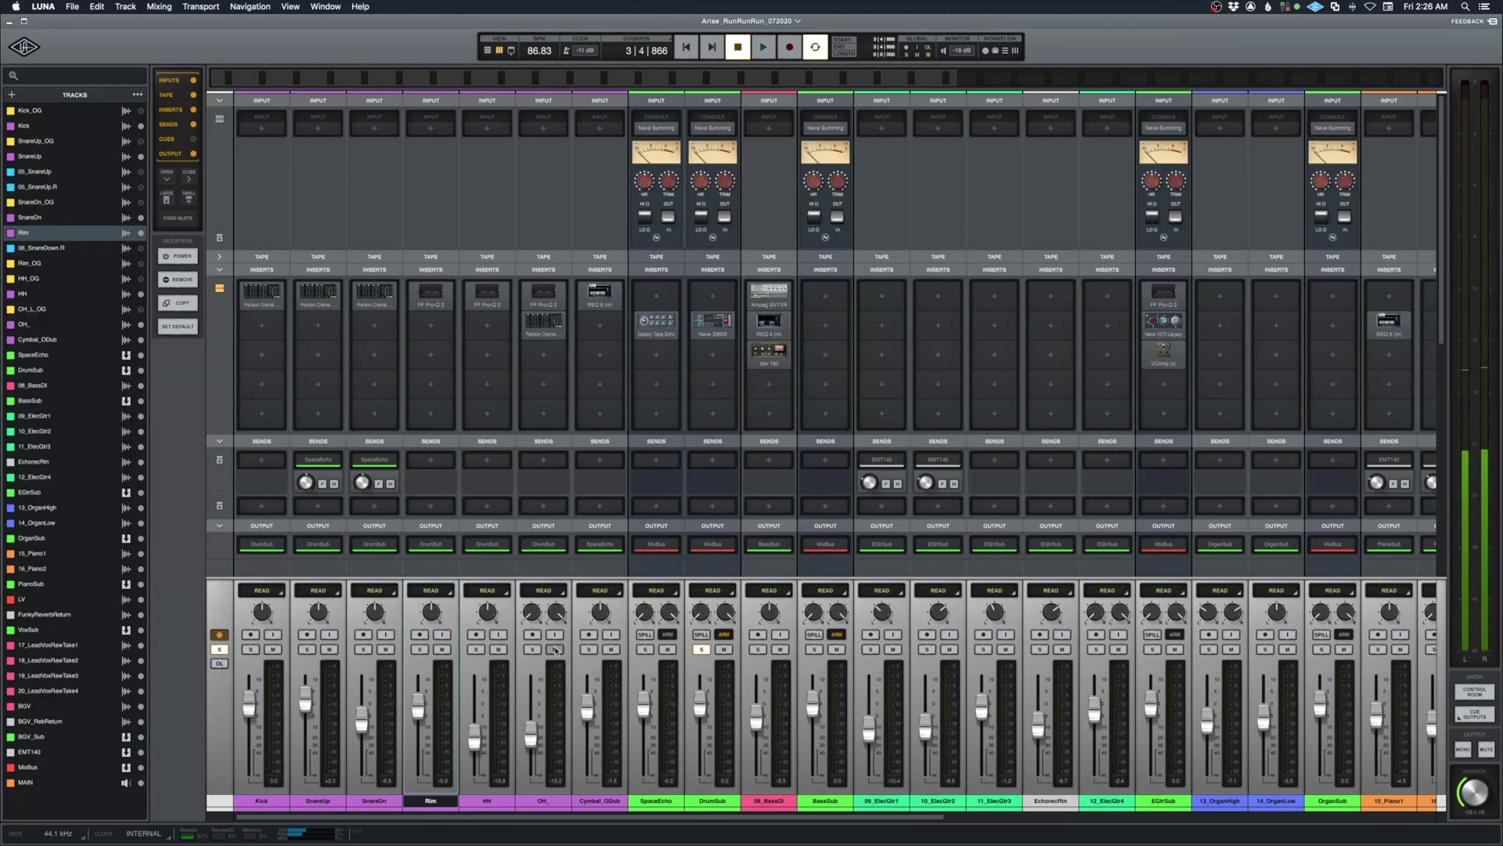
pyautogui.press('space')
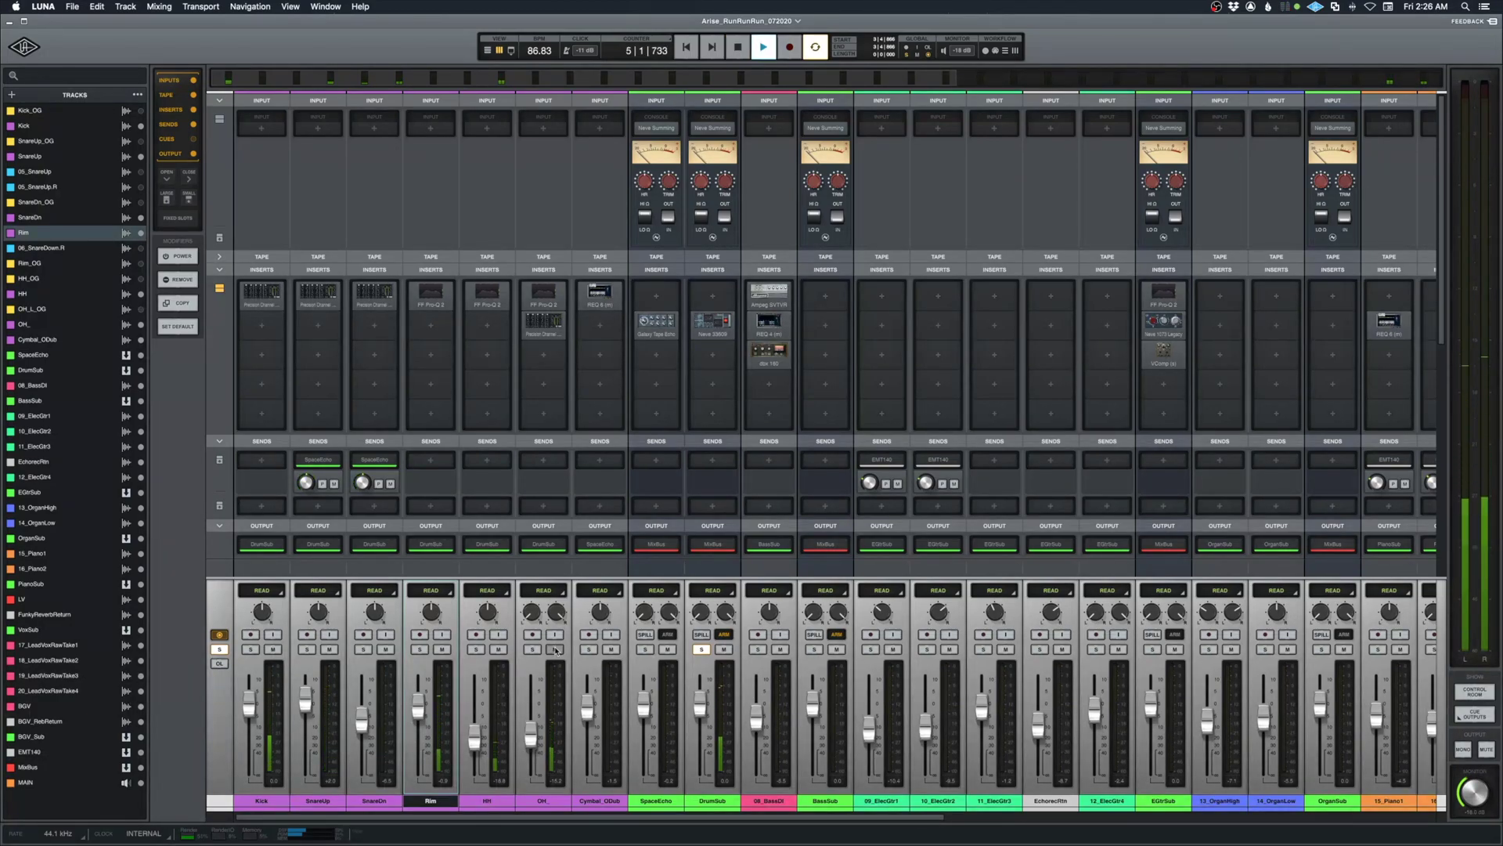
pyautogui.press('space')
pyautogui.hotkey('alt', 's')
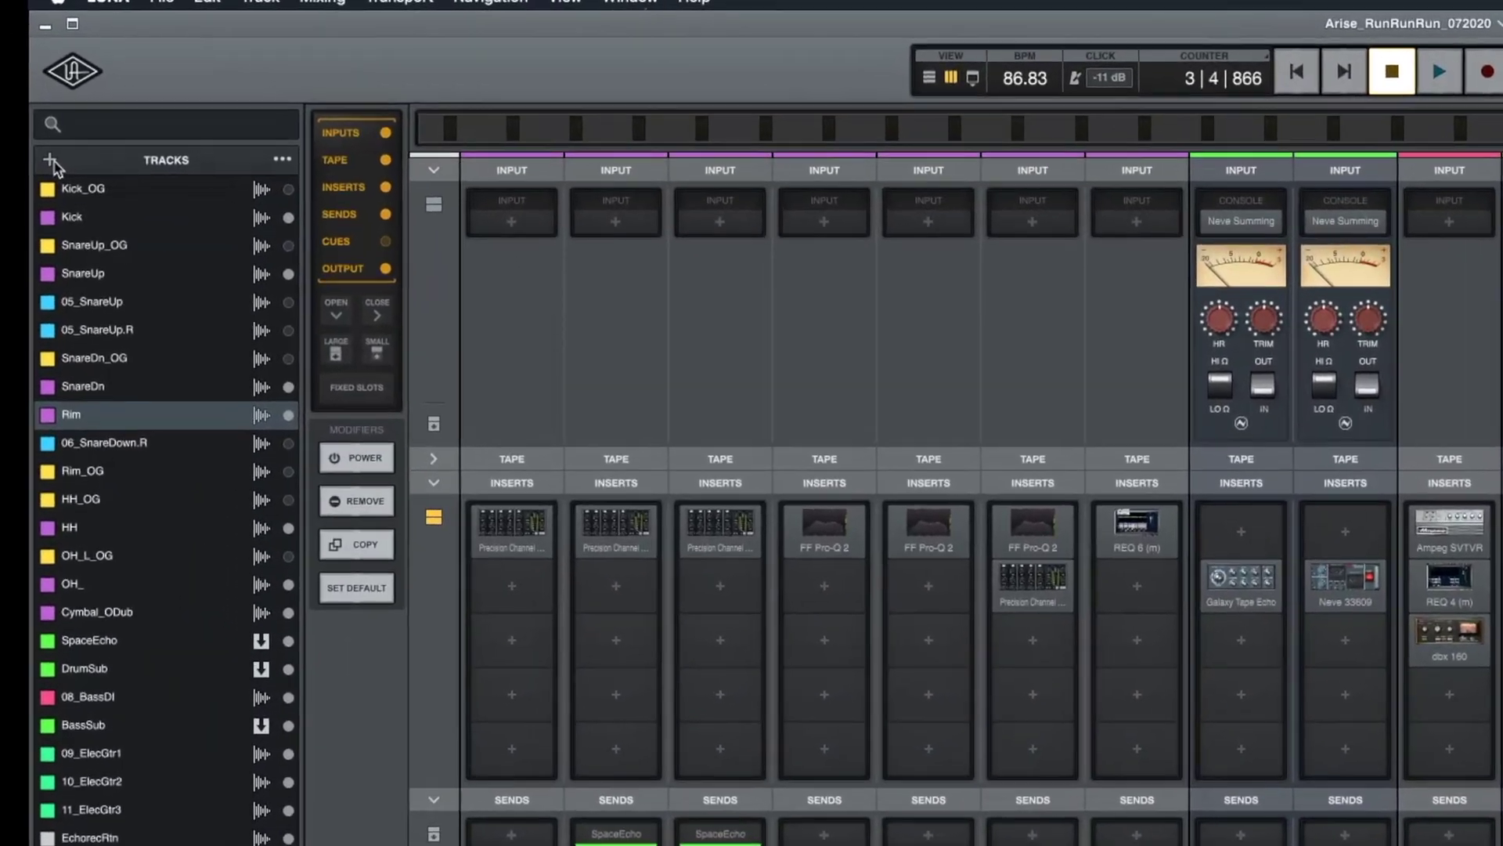
# - Create a stereo audio track named 'LexiconRtn' after the Rim track
pyautogui.click(50, 161)
pyautogui.click(109, 188)
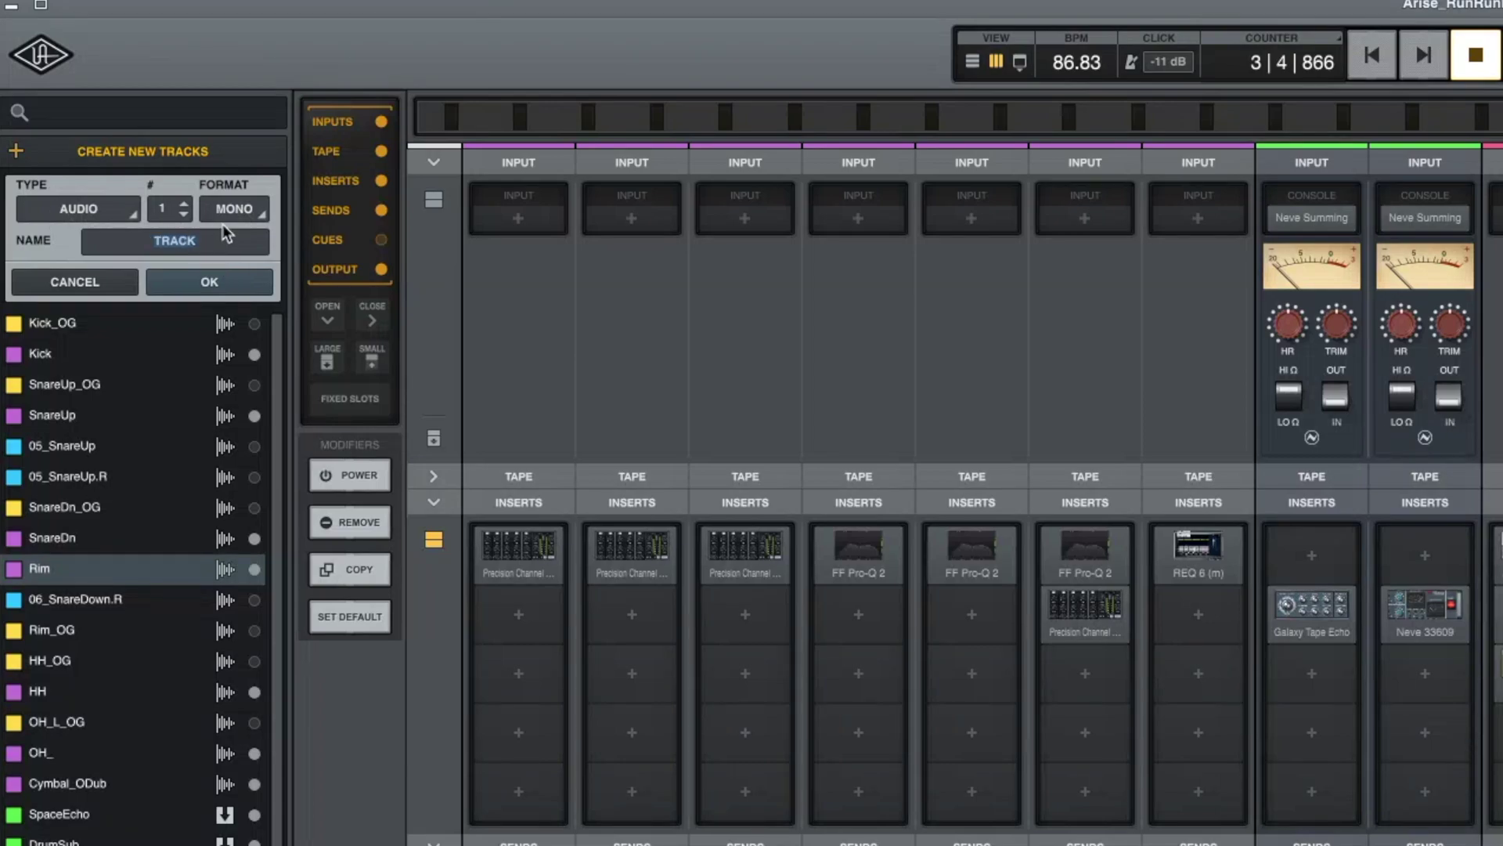
pyautogui.click(231, 210)
pyautogui.click(229, 258)
pyautogui.click(117, 238)
pyautogui.write('LexiconRtn')
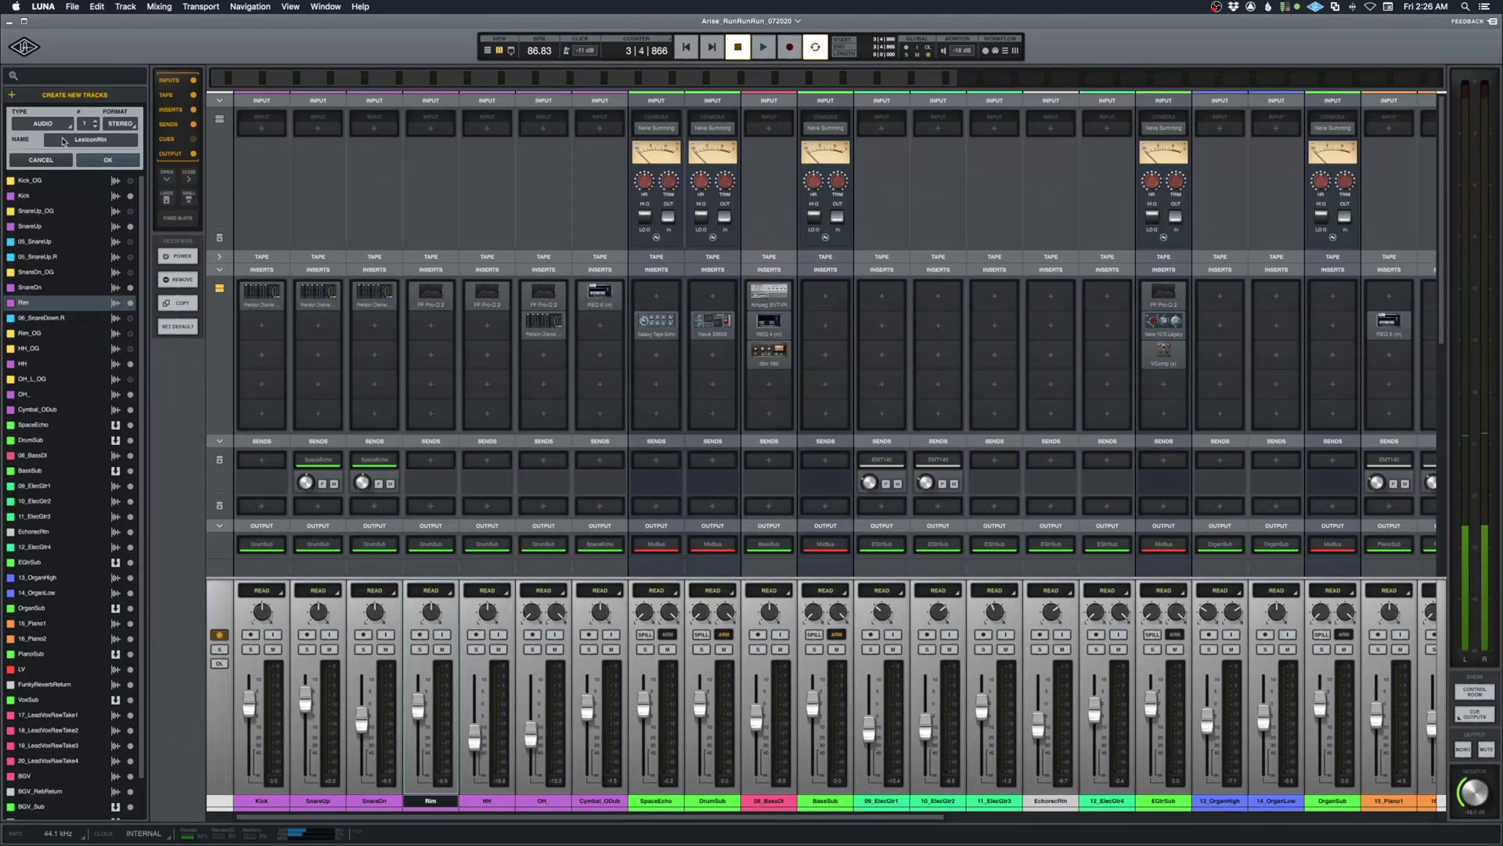
pyautogui.press('Return')
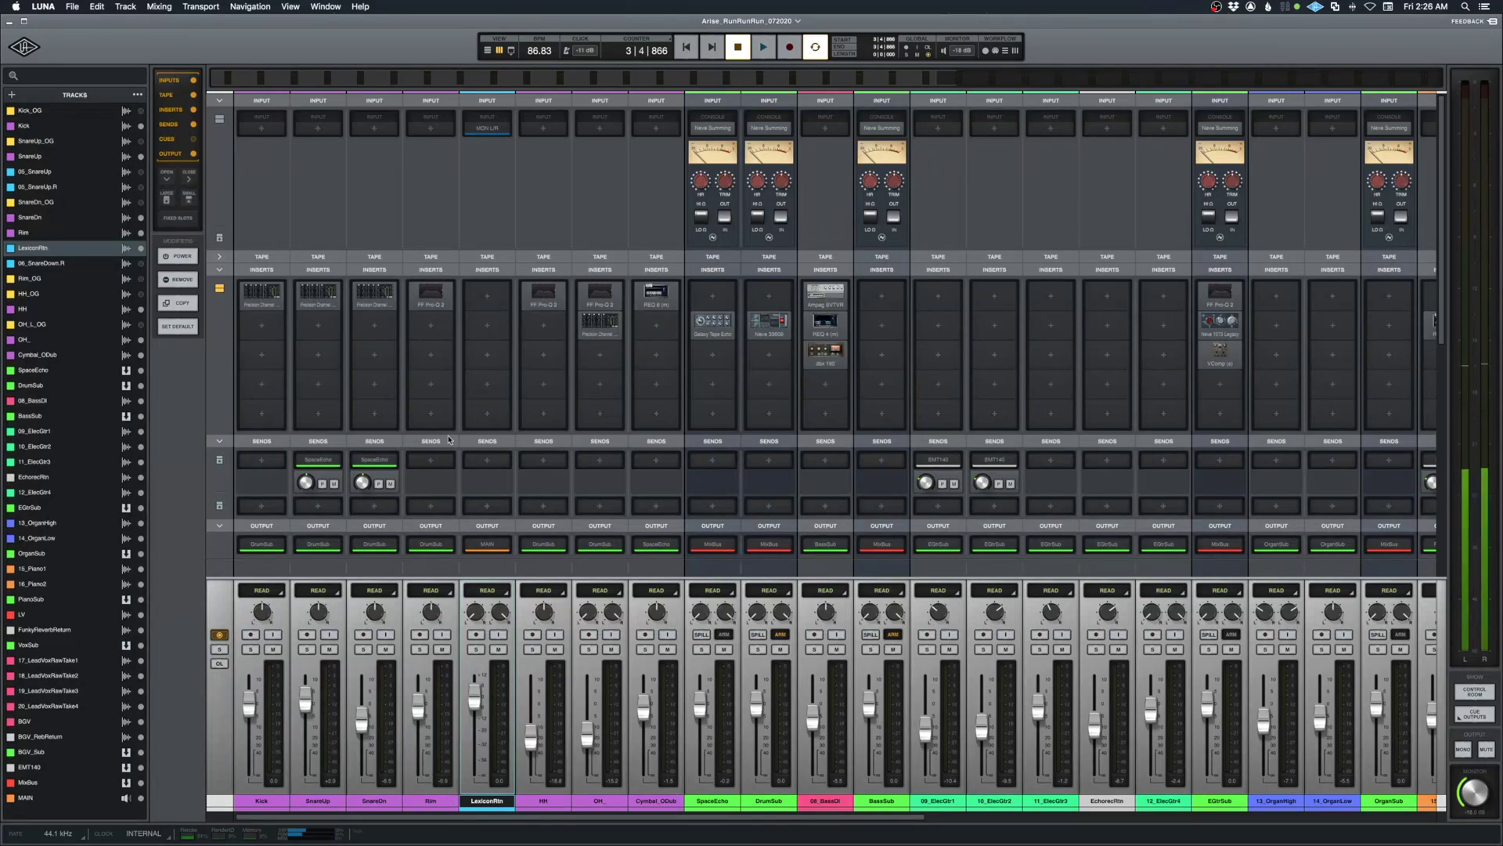
# - Route Rim's second send to LINE 7-8 and bring up LexiconRtn's input source list
pyautogui.click(430, 506)
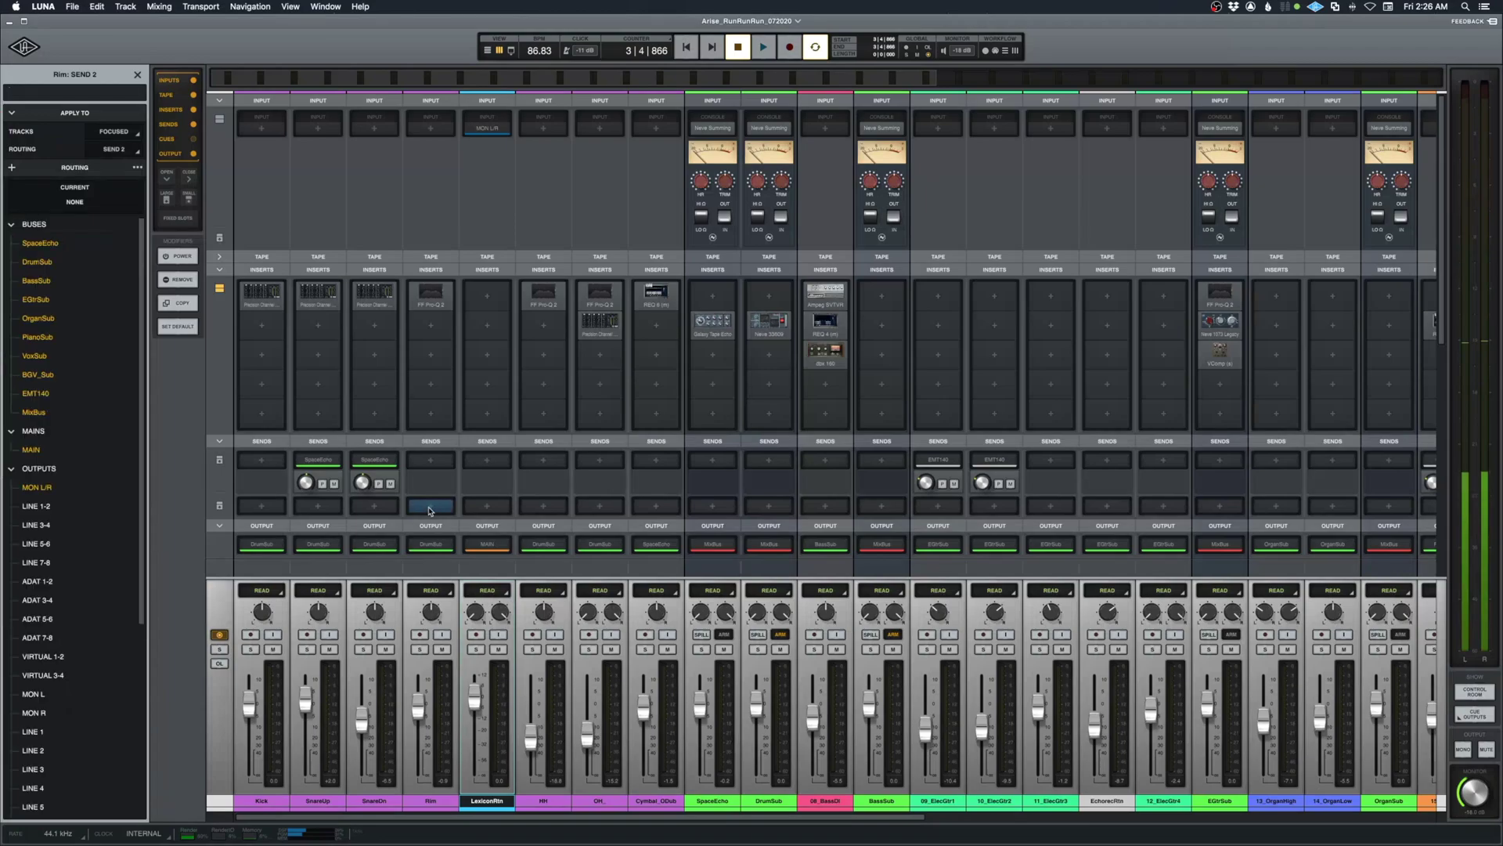
pyautogui.click(40, 563)
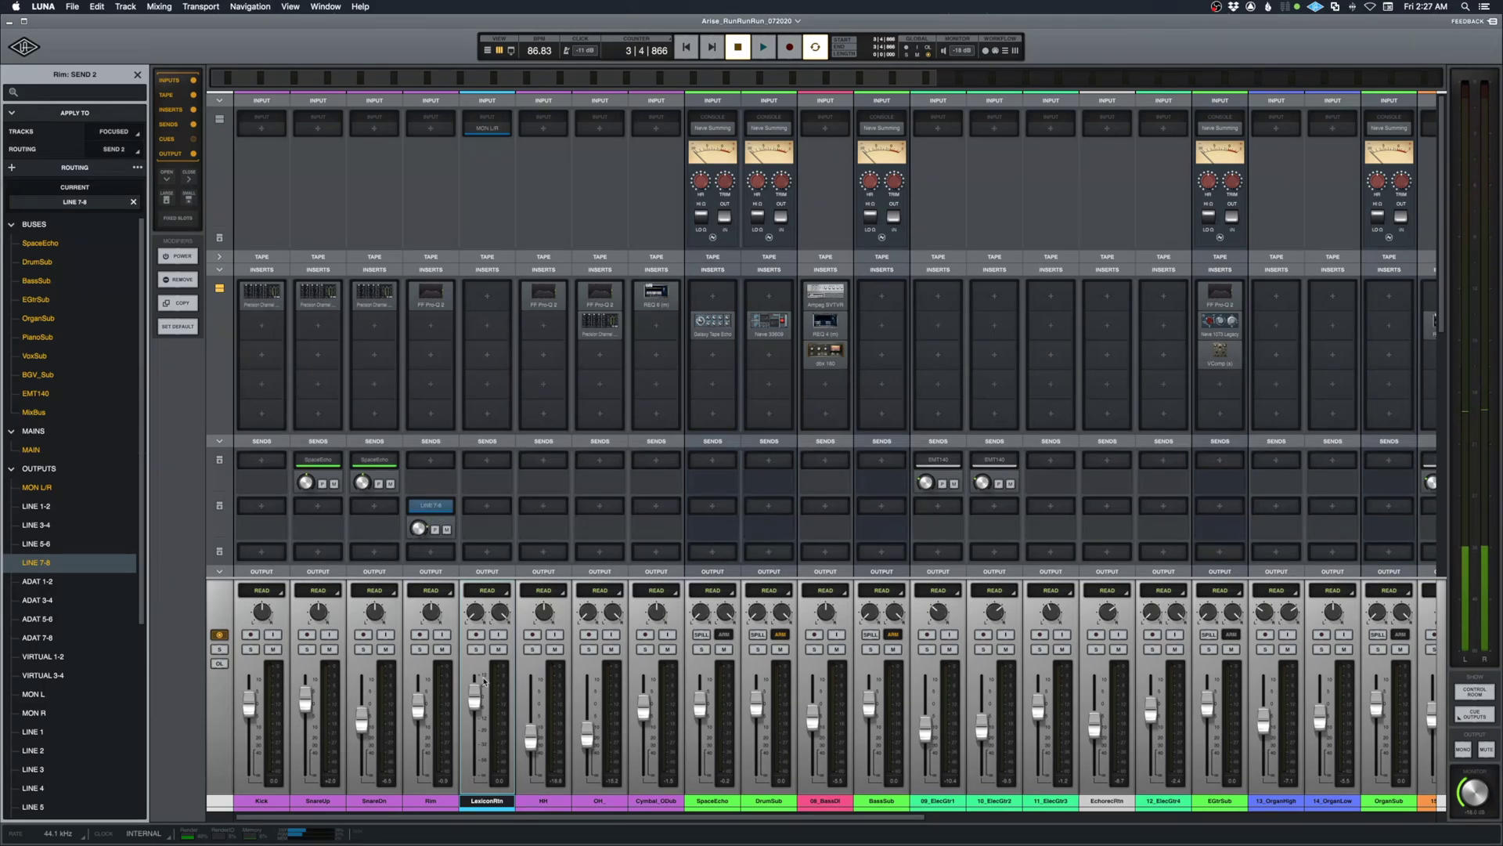
pyautogui.click(487, 128)
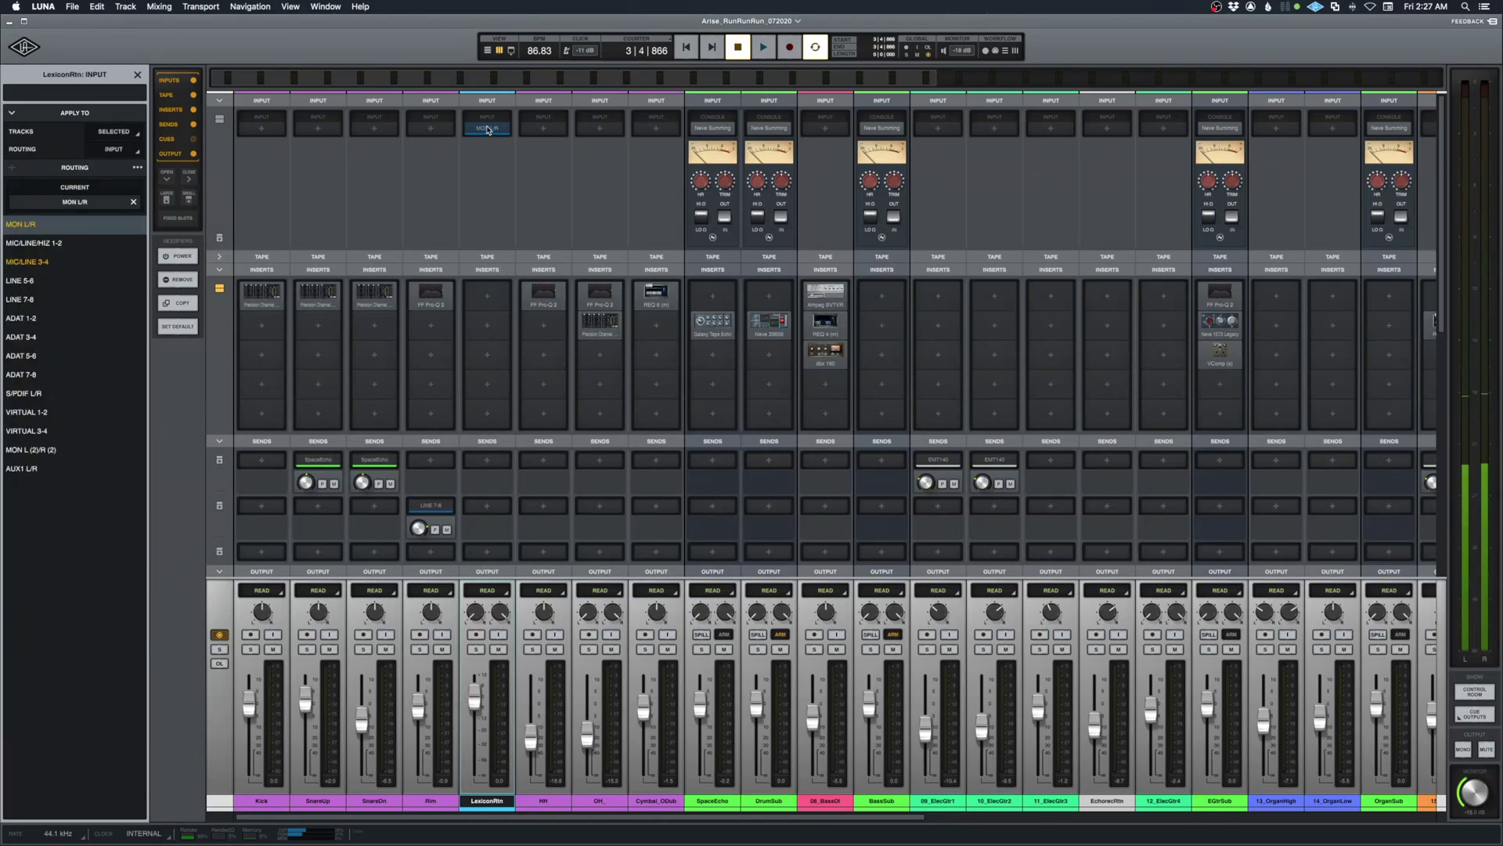
# - Feed LexiconRtn from MIC/LINE 3-4, solo Rim and LexiconRtn, and lower LexiconRtn to about -26 dB
pyautogui.click(31, 264)
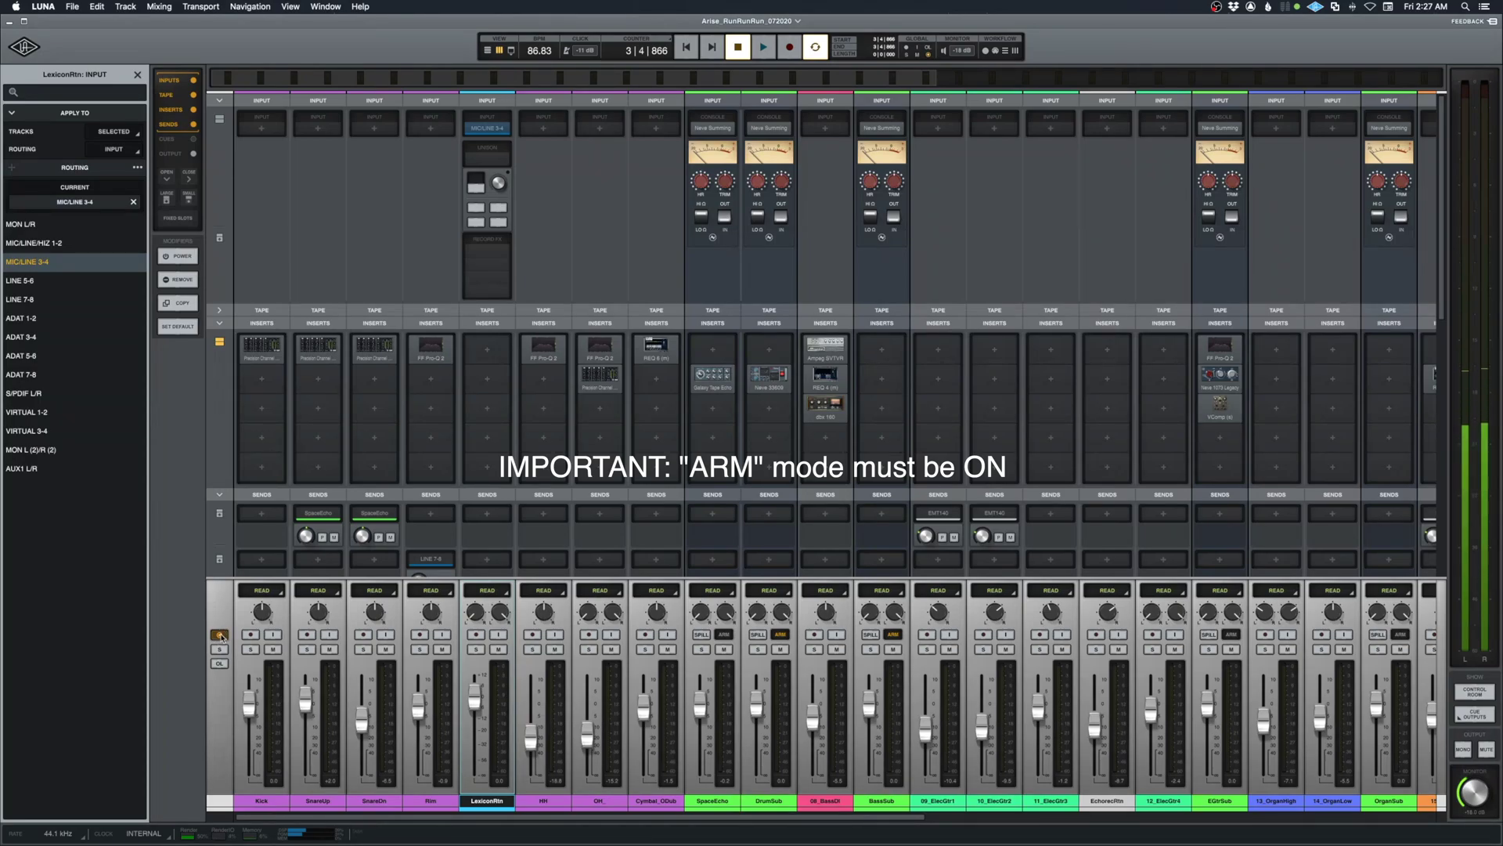
pyautogui.click(420, 649)
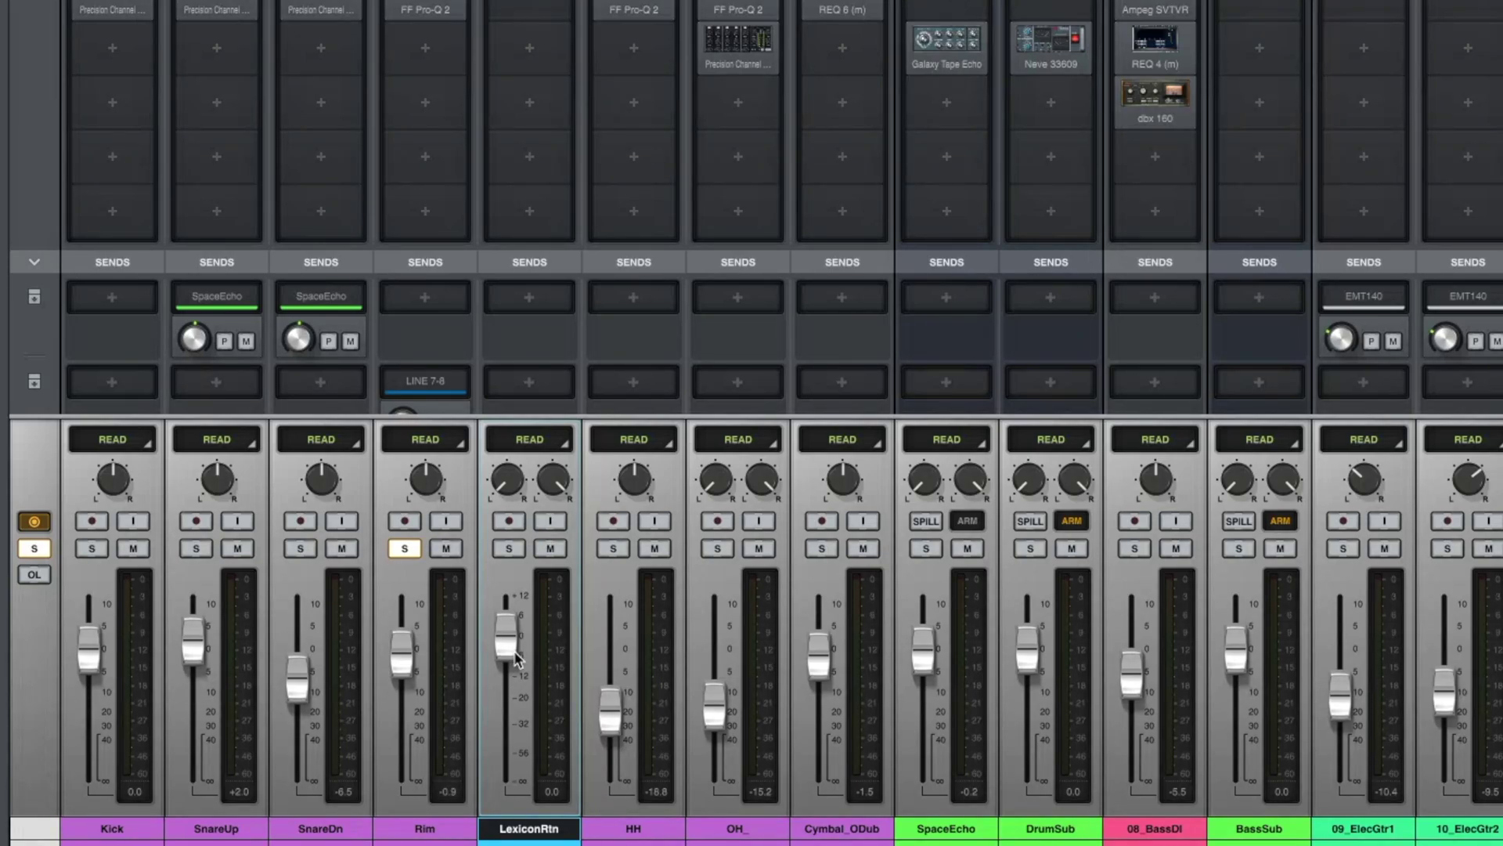
pyautogui.moveTo(510, 647); pyautogui.dragTo(509, 692)
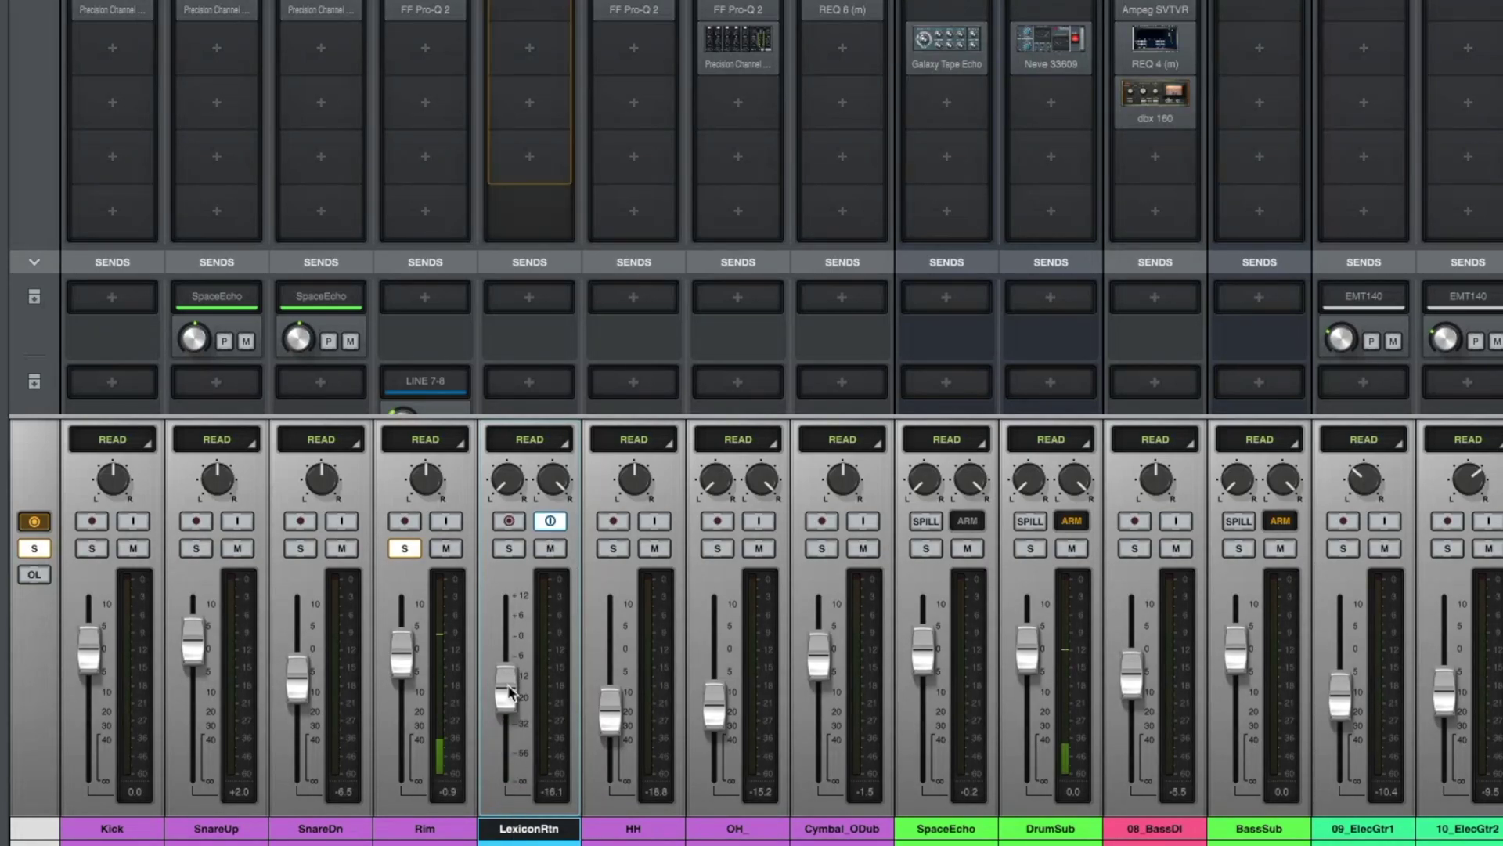
pyautogui.click(509, 548)
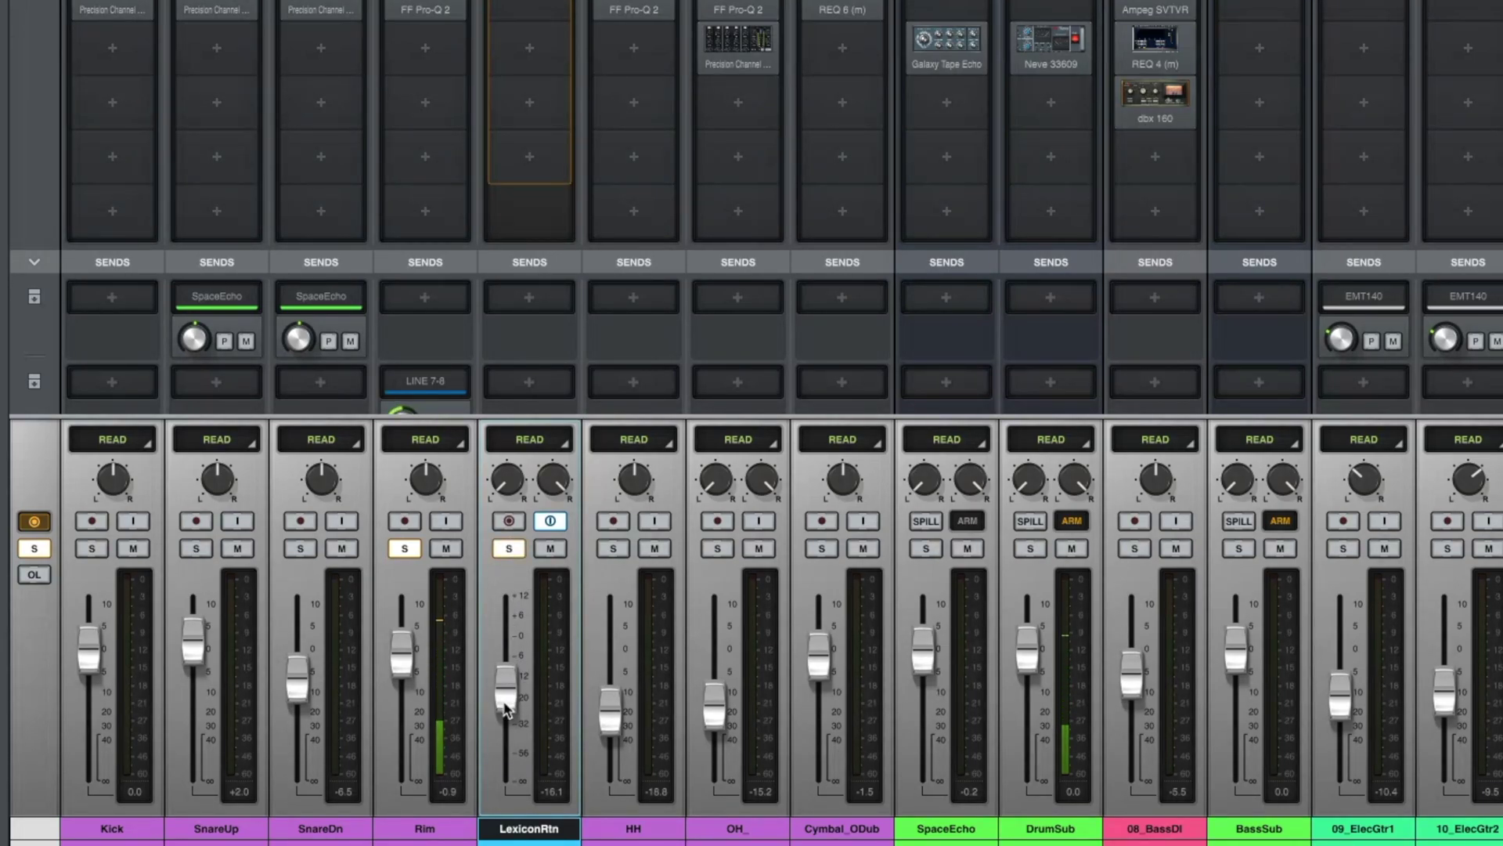
pyautogui.moveTo(509, 698); pyautogui.dragTo(475, 731)
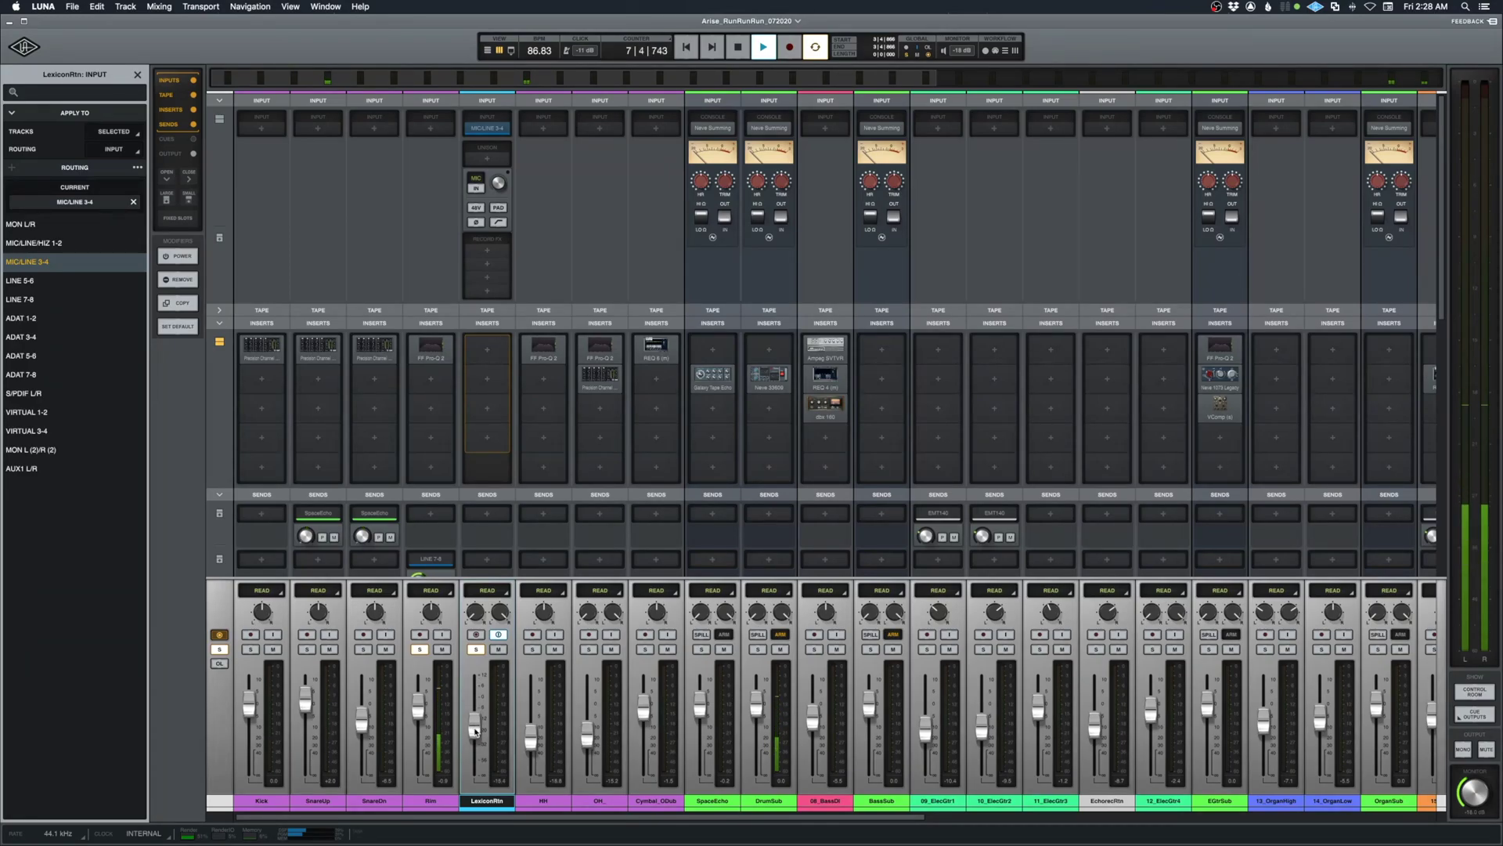
# - In the track timeline, enable LexiconRtn input monitoring, set its volume to -31 dB, and place the playhead at 3|3|314
pyautogui.press('space')
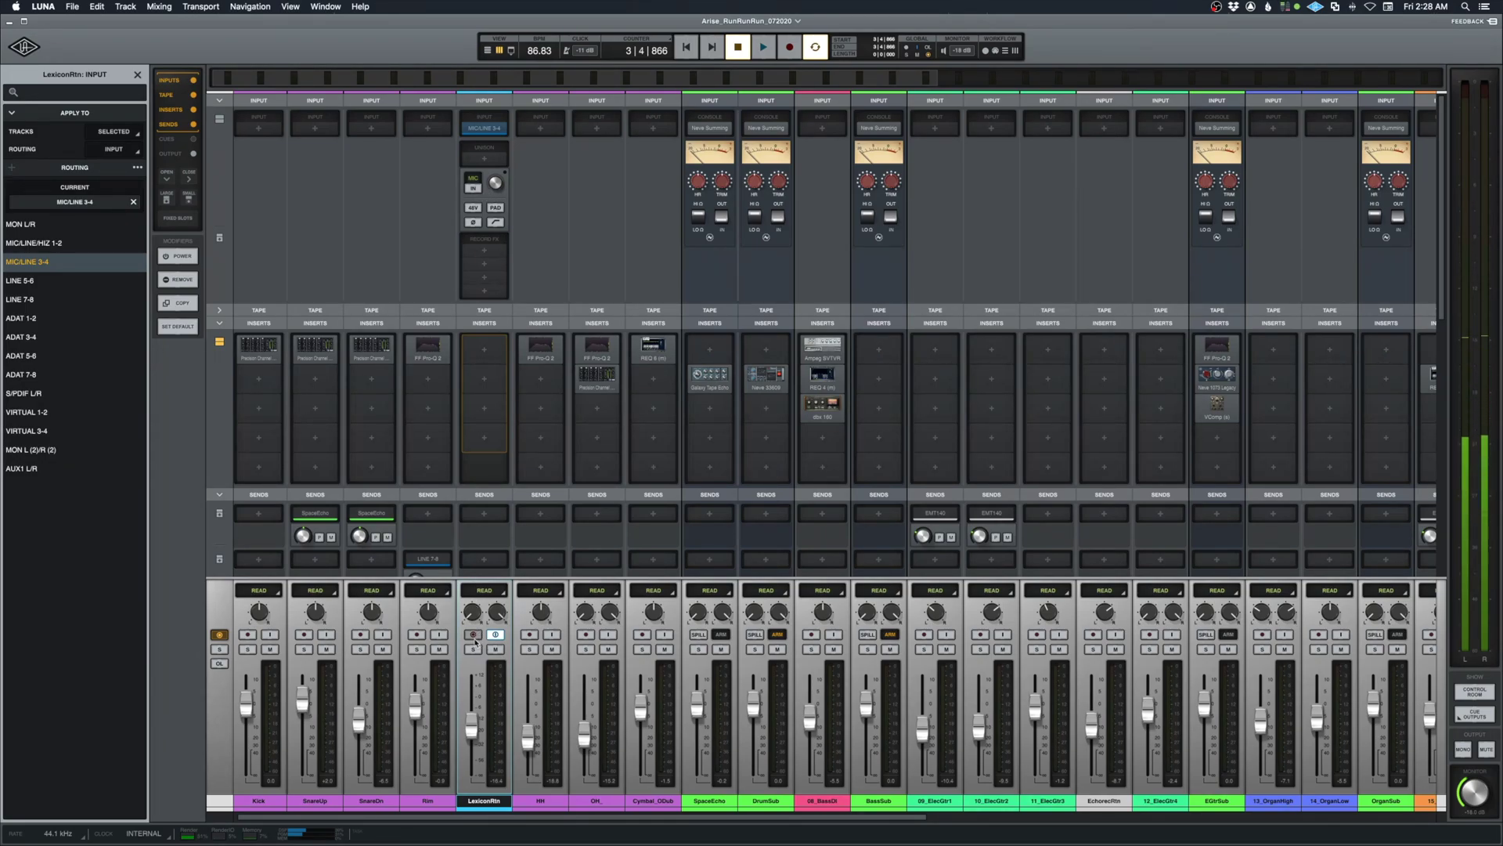
pyautogui.press('super+equal')
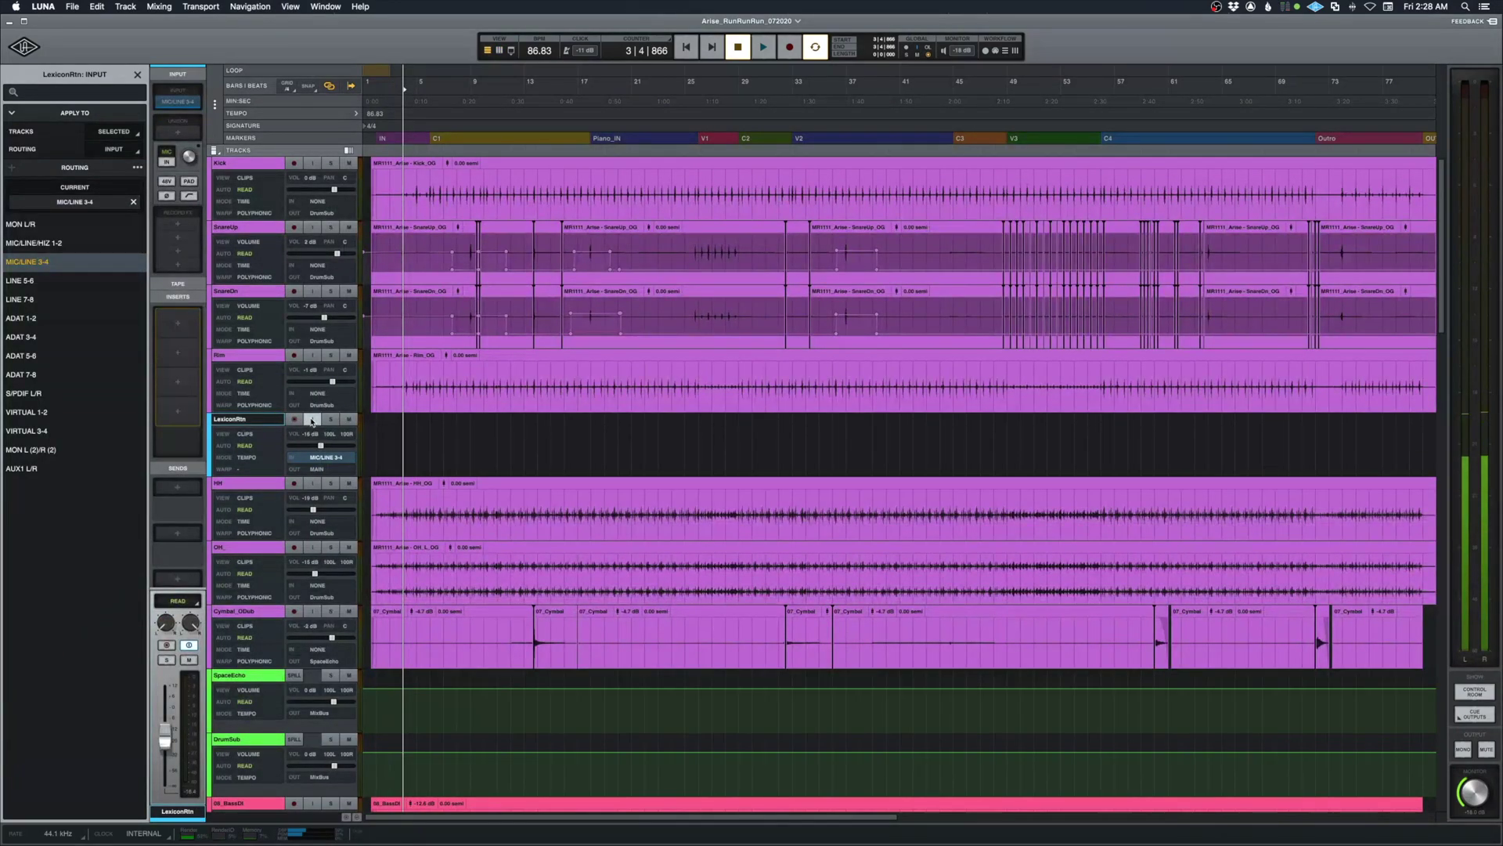
pyautogui.press('space')
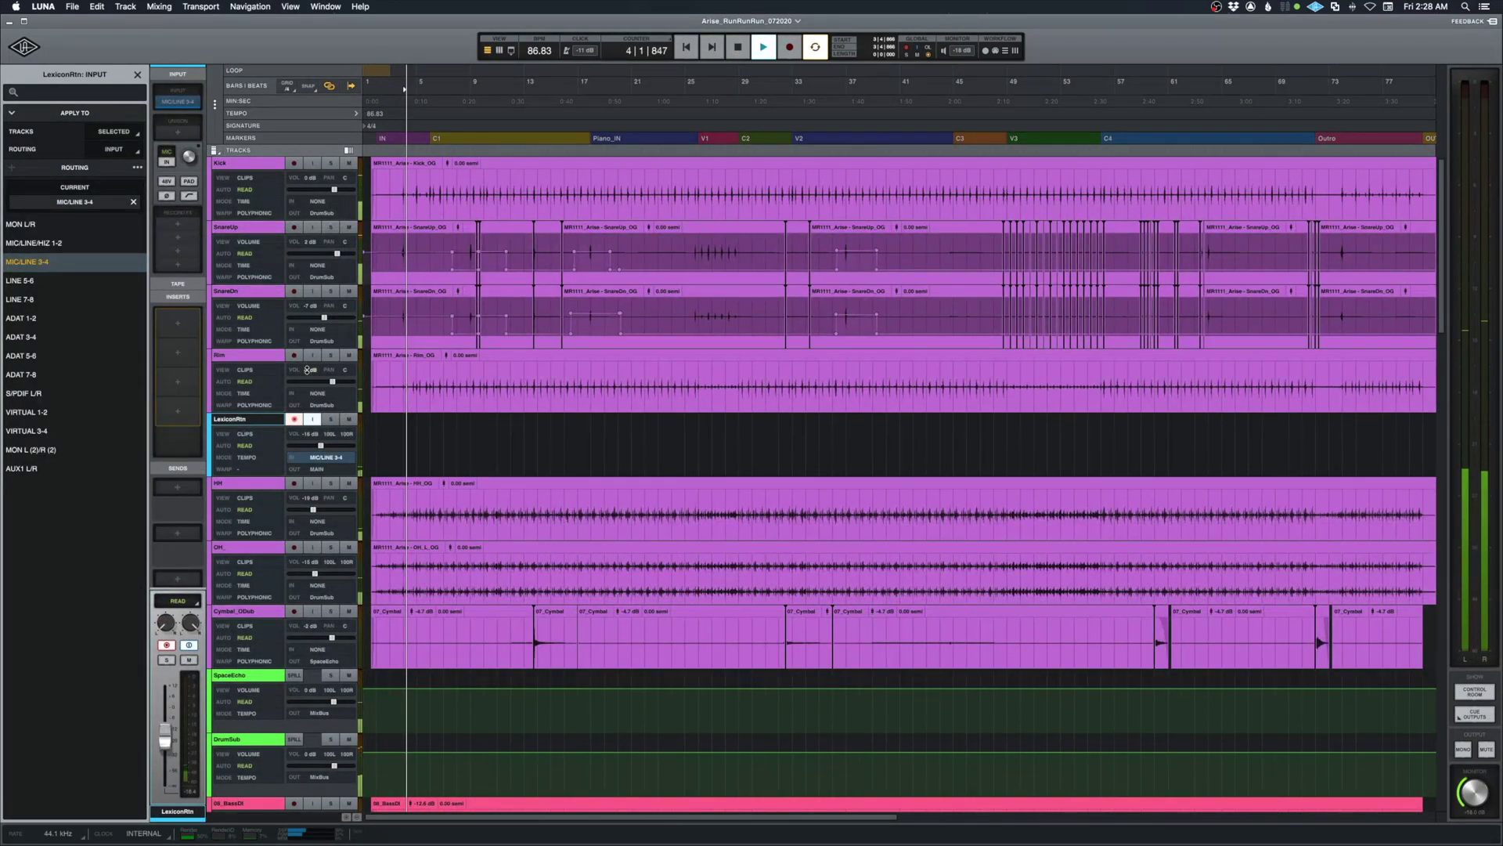
pyautogui.click(316, 419)
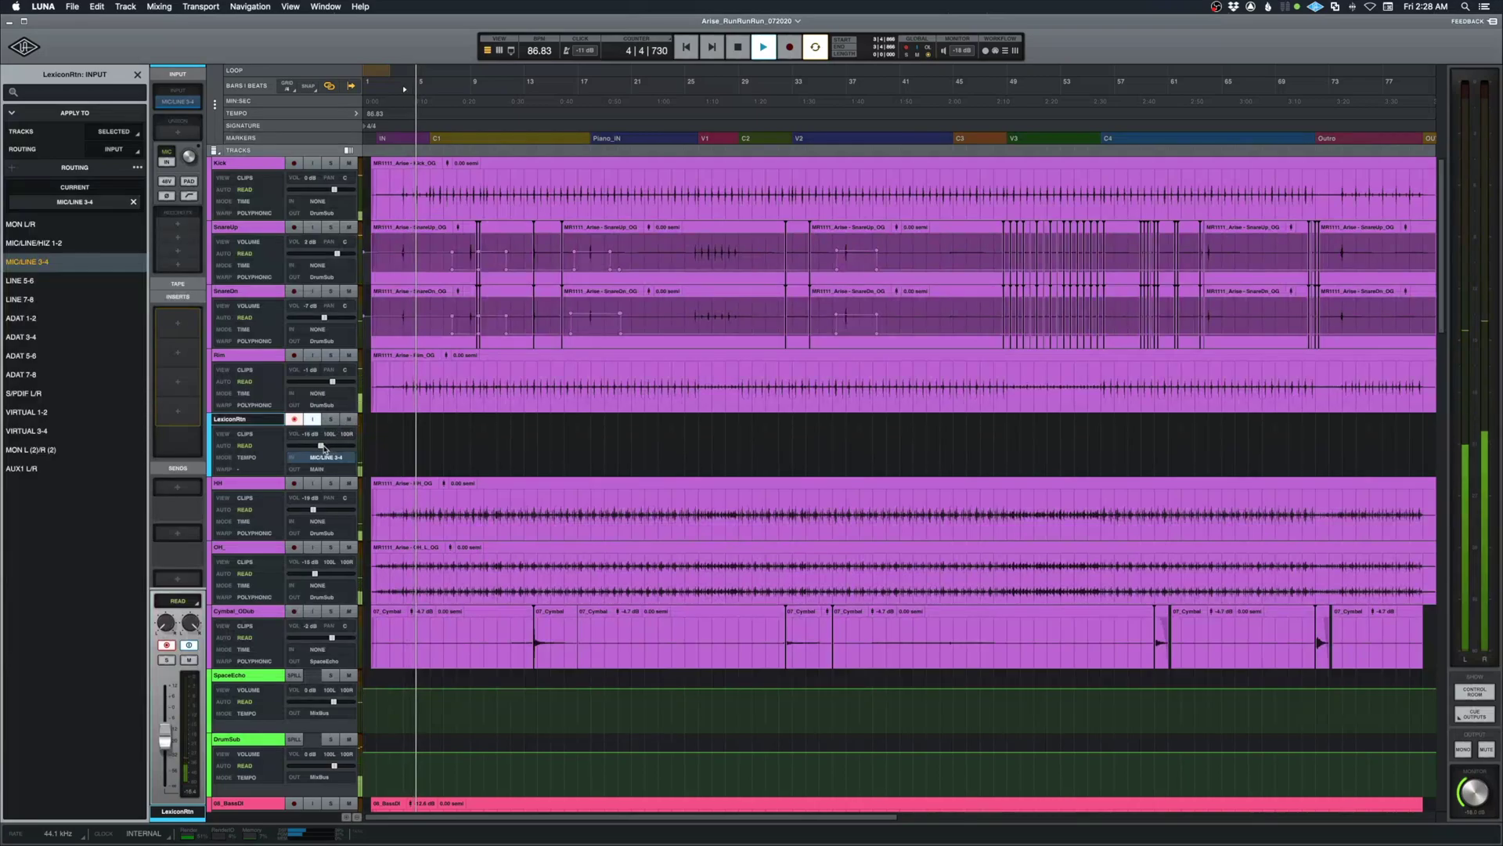
pyautogui.moveTo(320, 446); pyautogui.dragTo(316, 445)
pyautogui.press('space')
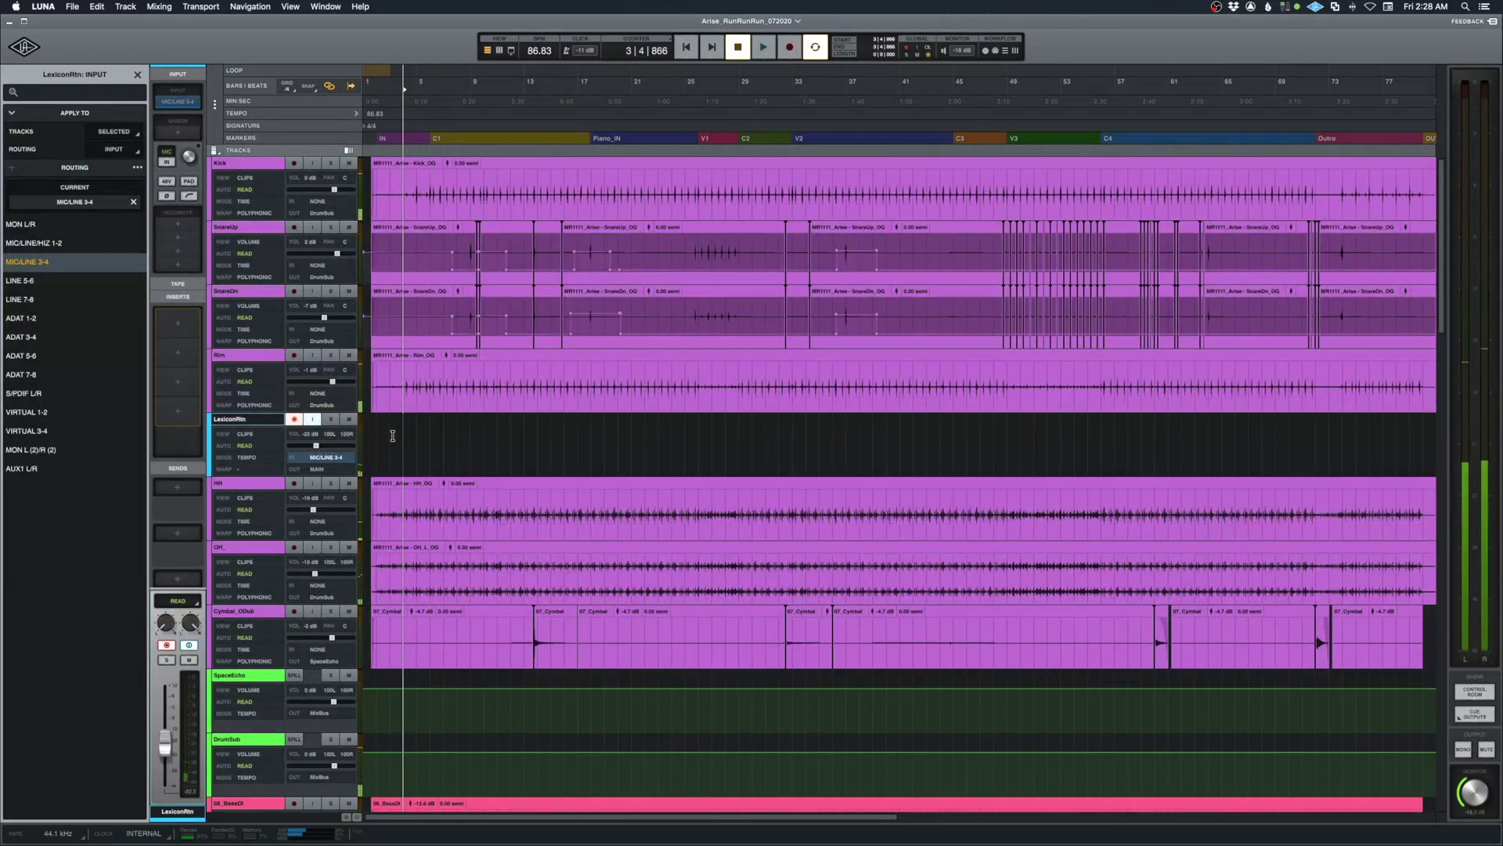
pyautogui.click(396, 434)
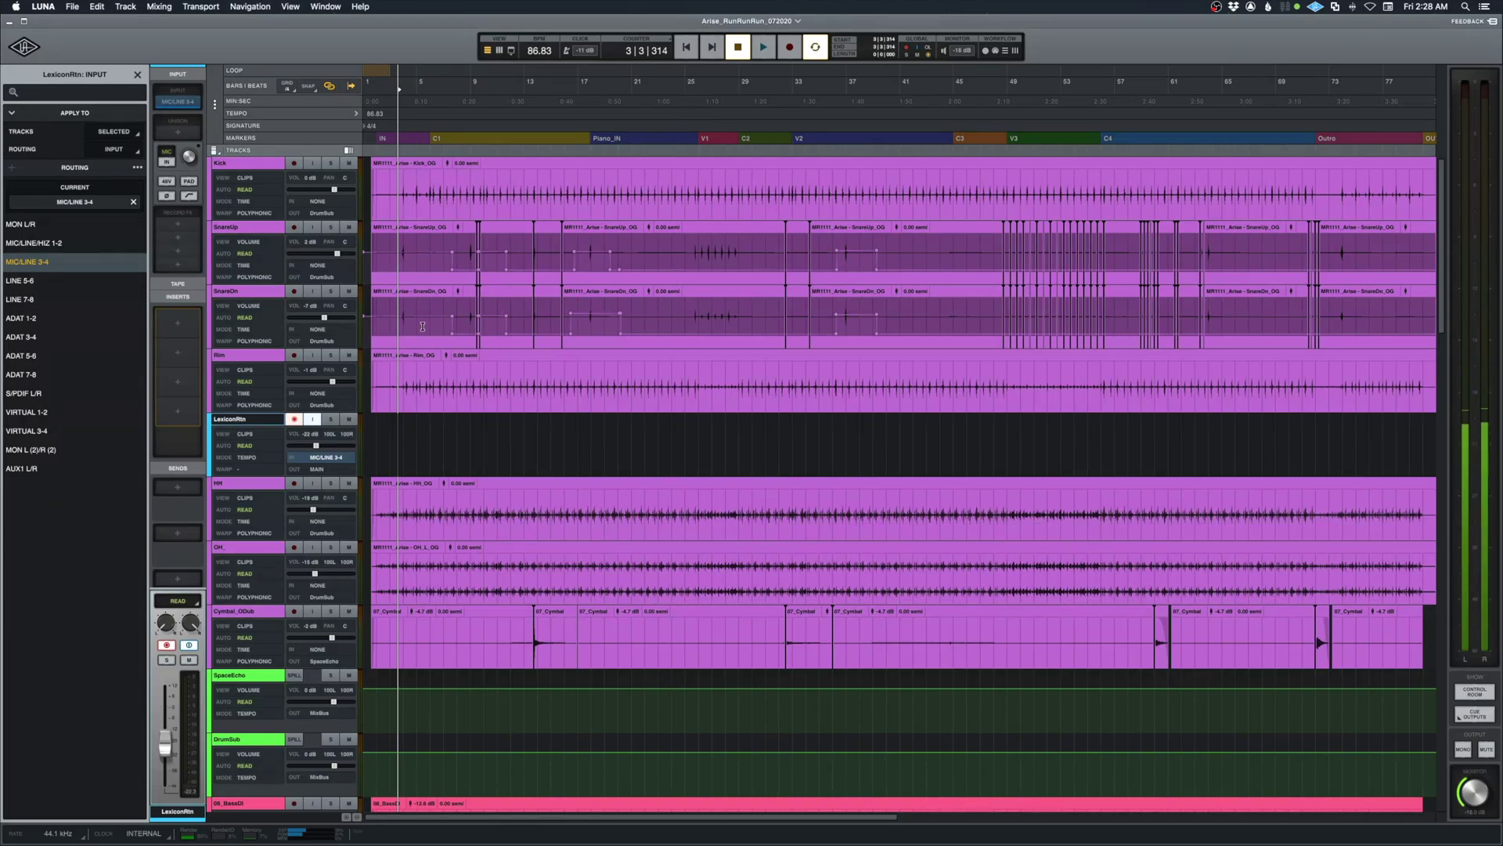
# - In the mixer, send the Kick channel to Line 7-8 and play to hear it
pyautogui.press('super+equal')
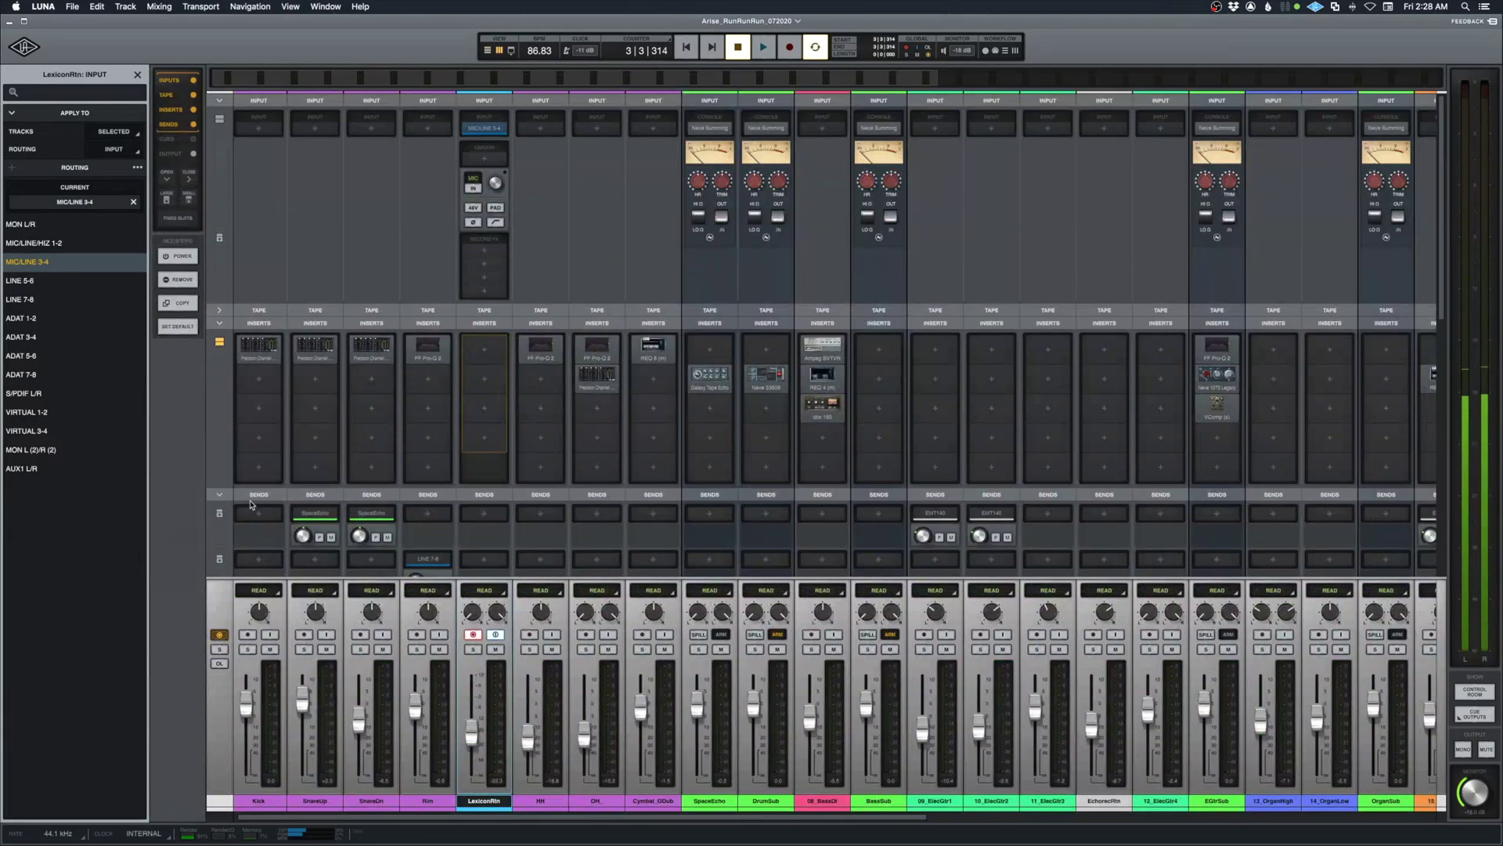
pyautogui.click(258, 558)
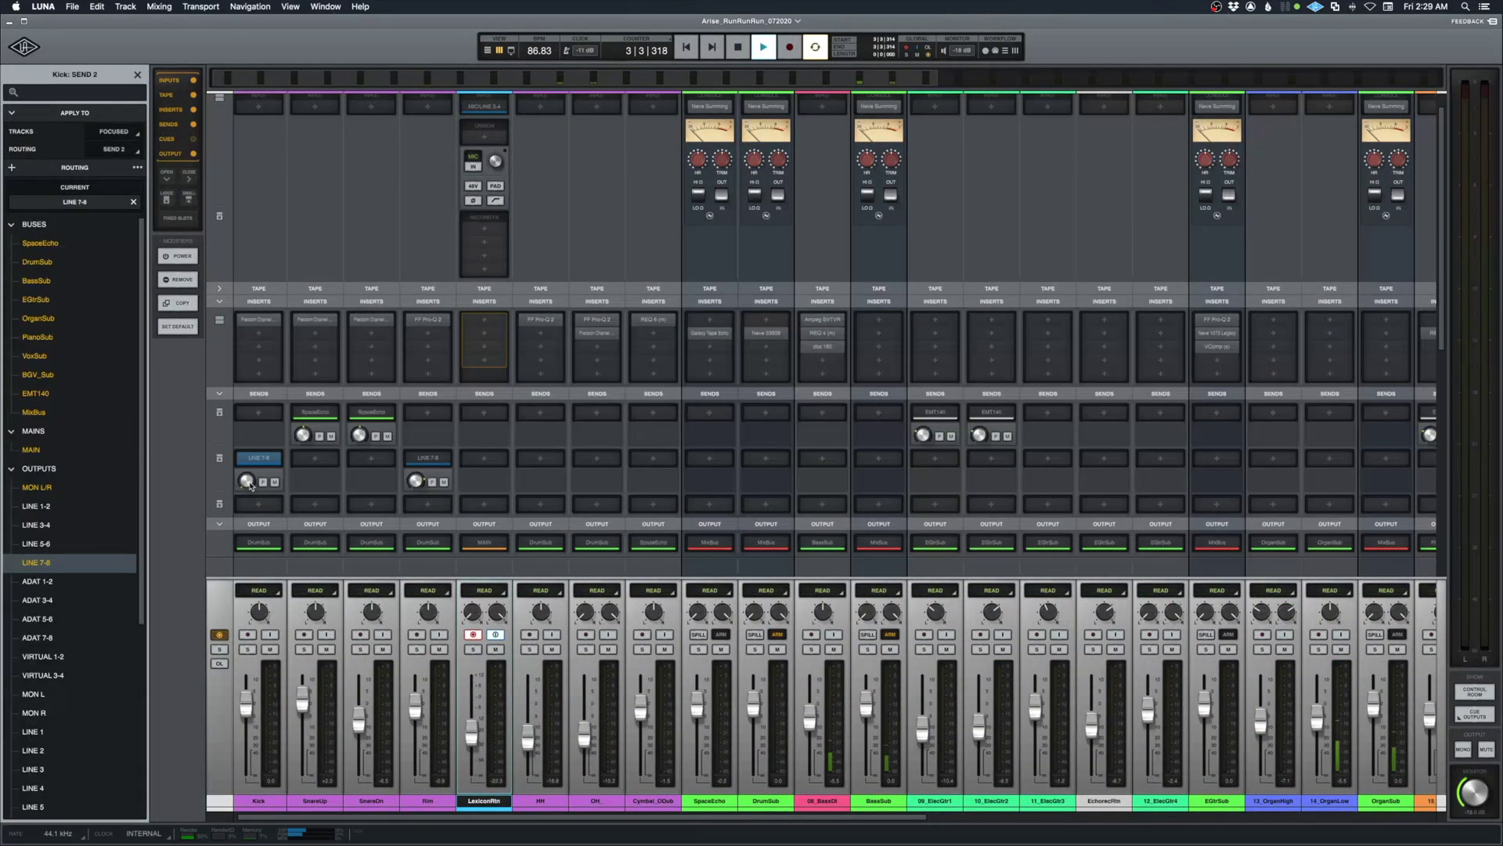
pyautogui.press('space')
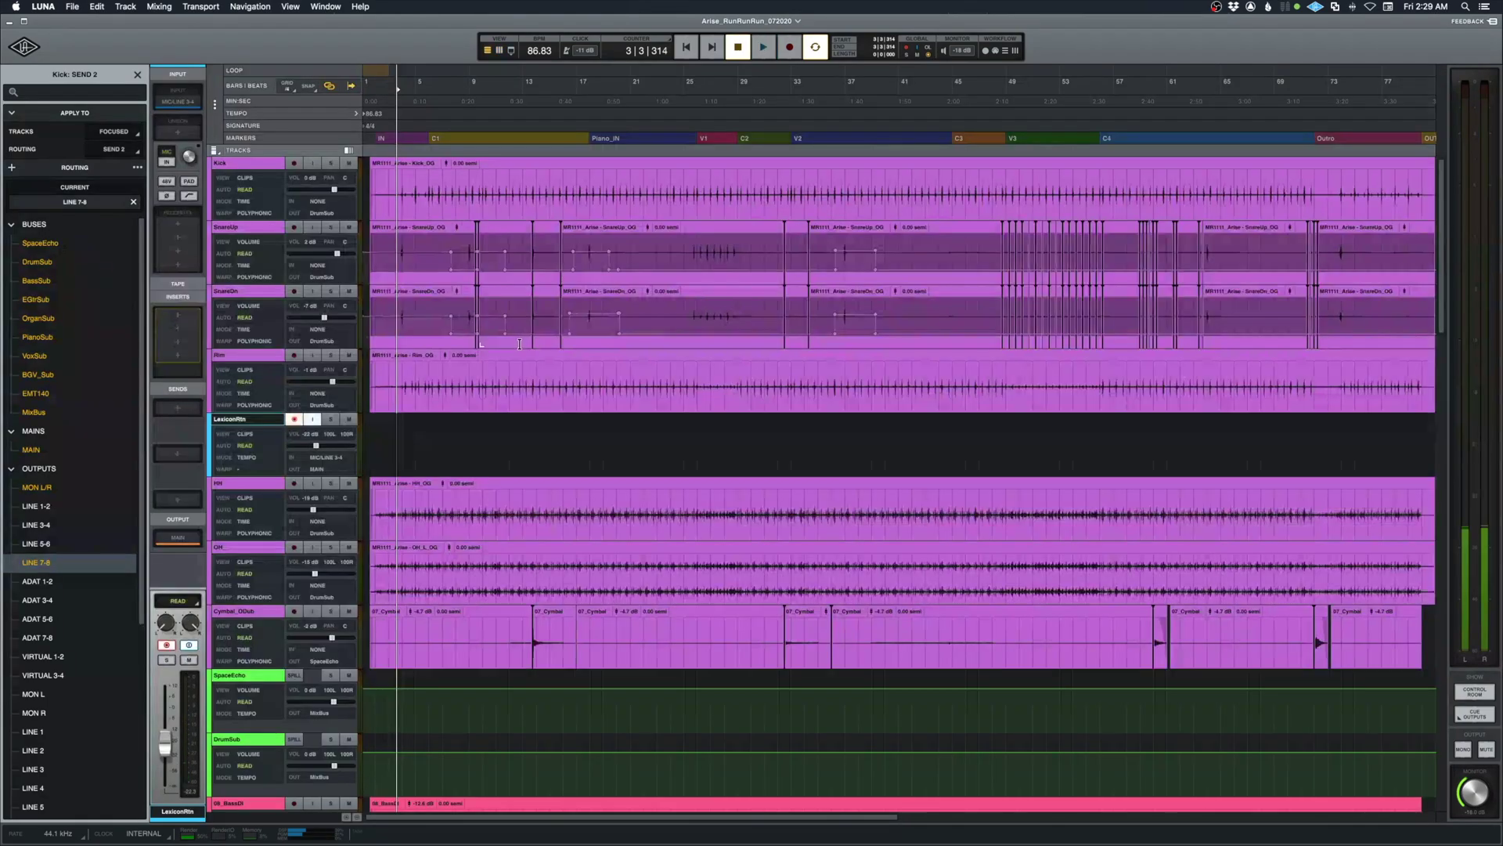
# - Record the LexiconRtn reverb return from 2|4|505, then stop and go back to the mixer
pyautogui.press('space')
pyautogui.press('super+equal')
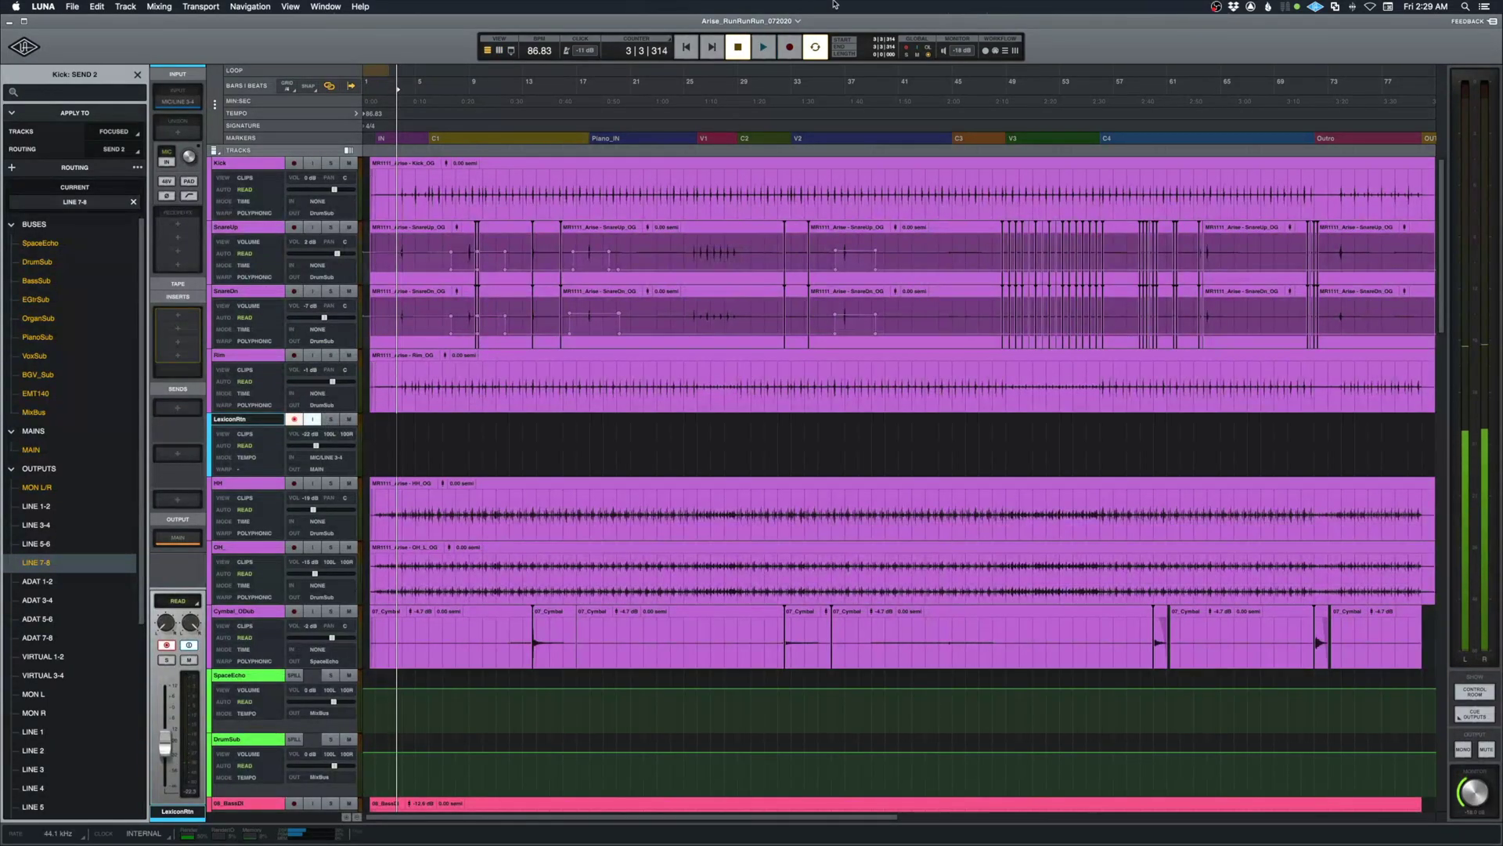
pyautogui.click(387, 430)
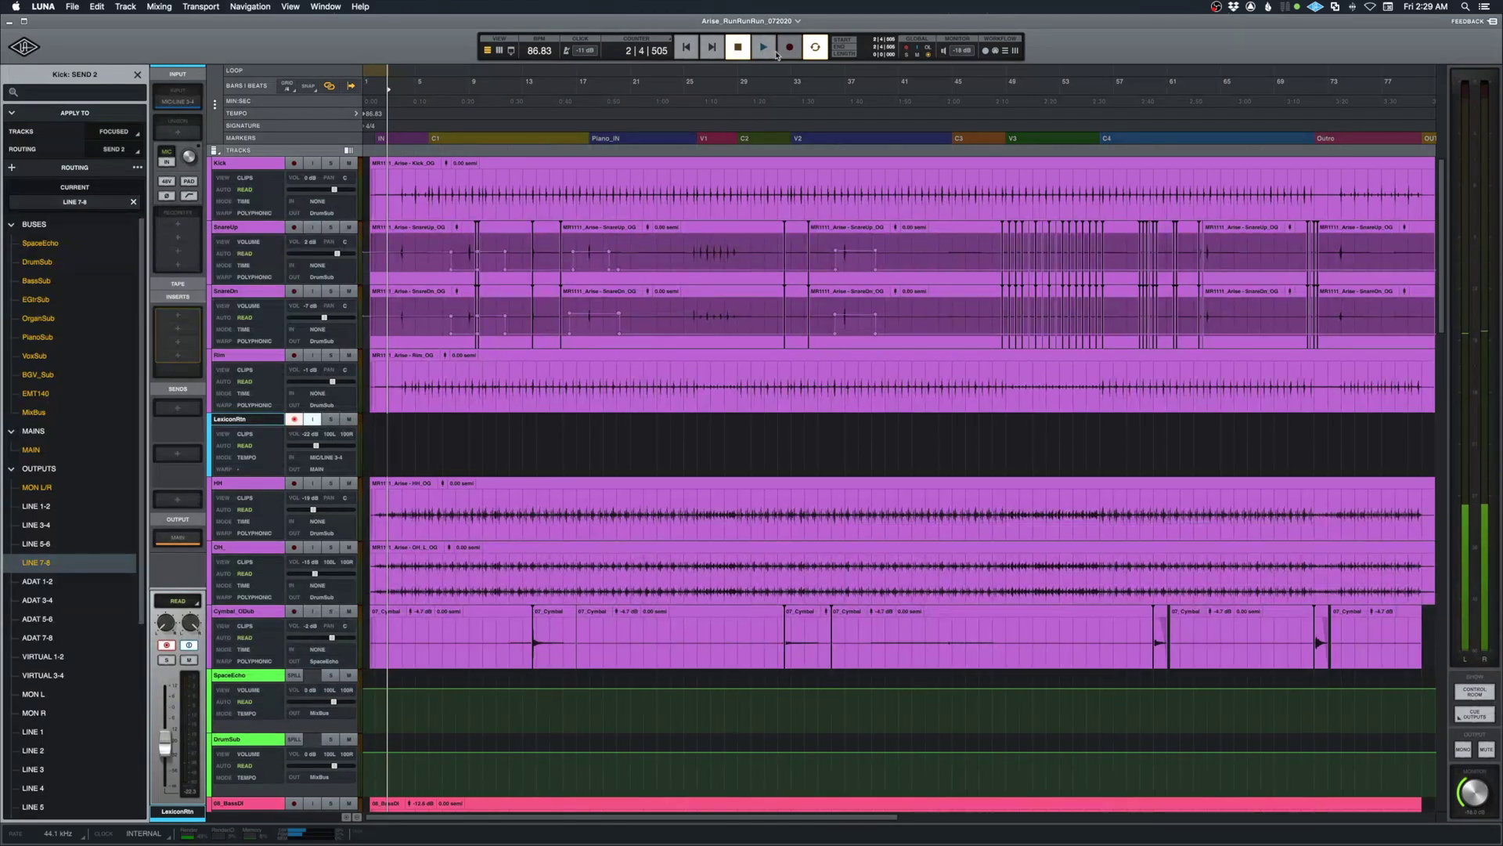
pyautogui.click(771, 50)
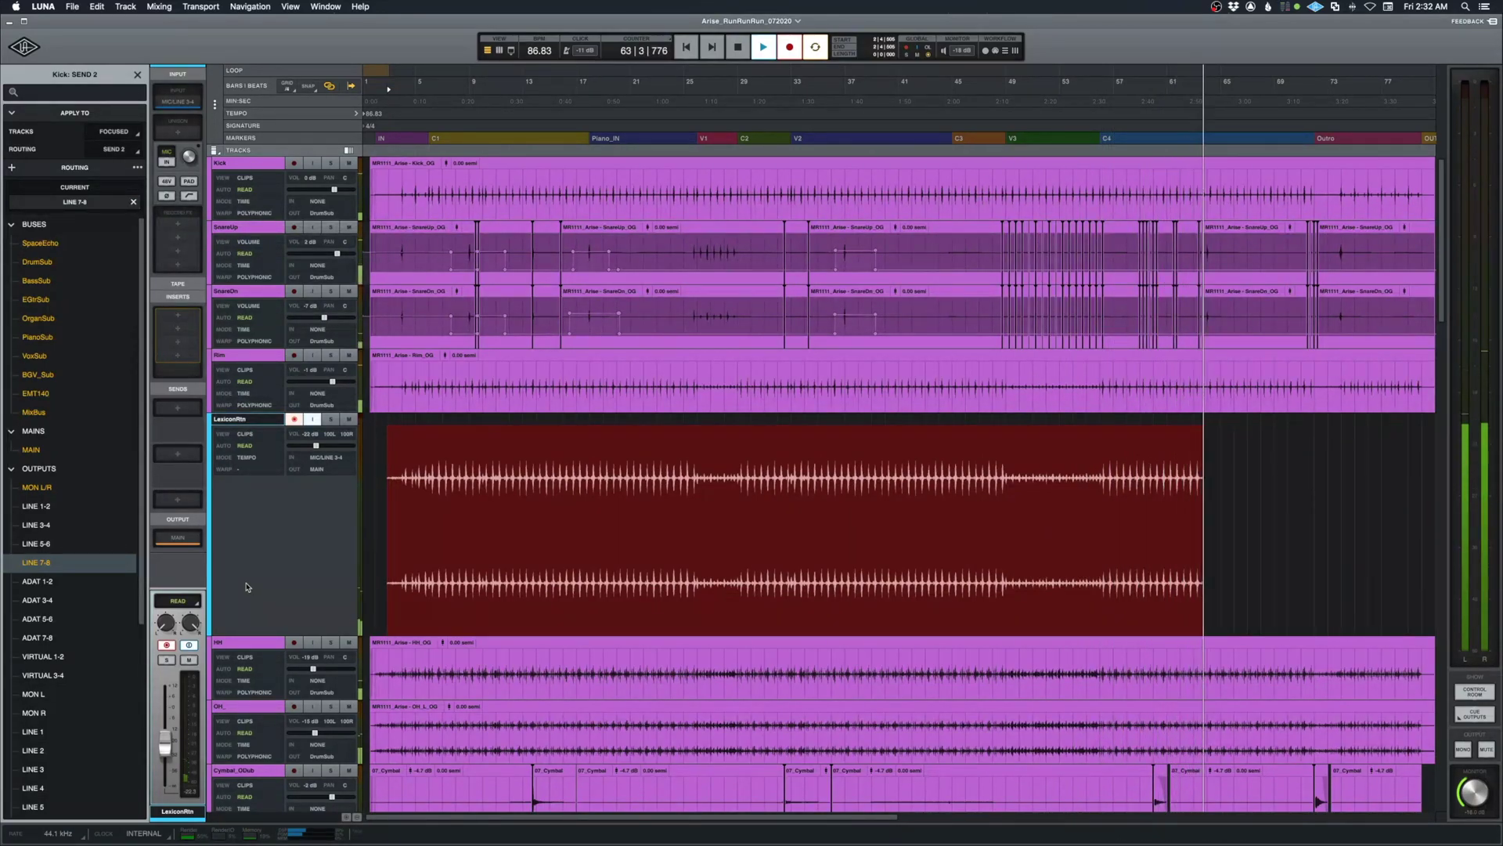
pyautogui.scroll(-2, 814, 467)
pyautogui.hscroll(1, 814, 468)
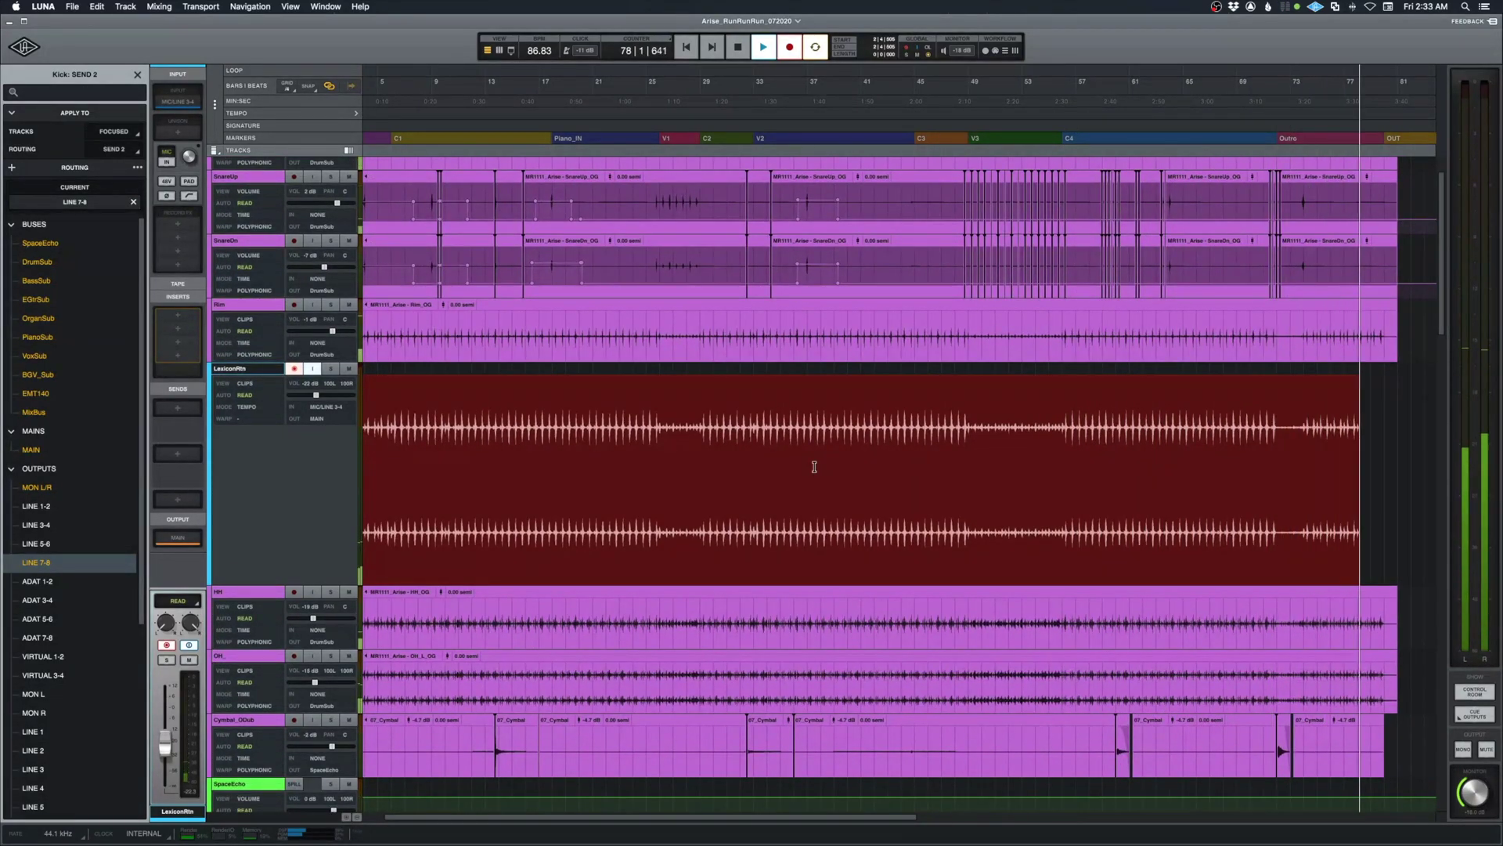
pyautogui.press('space')
pyautogui.press('super+equal')
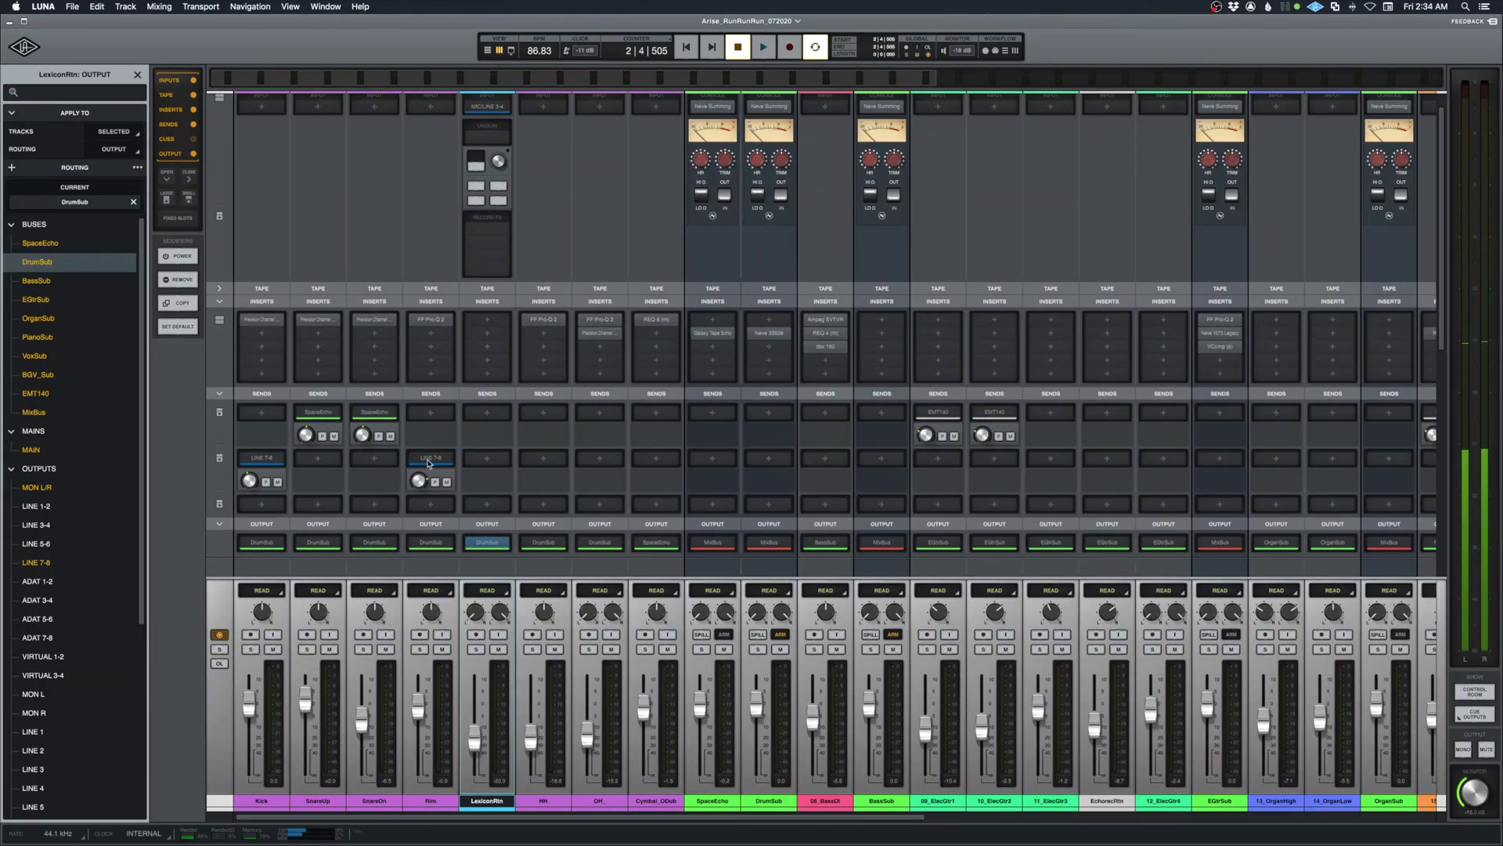
pyautogui.hscroll(15, 429, 463)
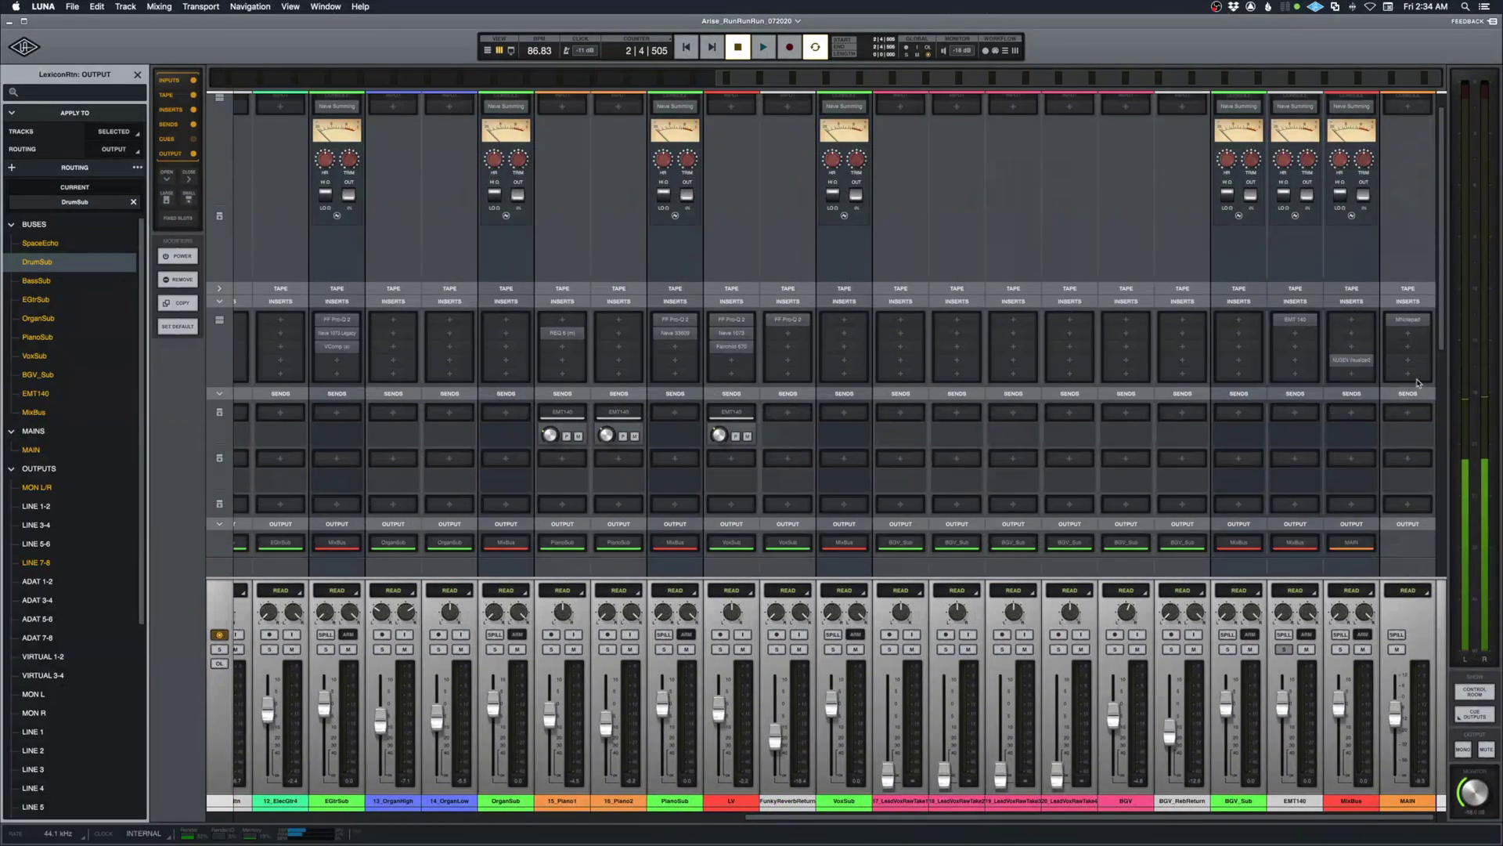
pyautogui.moveTo(1398, 323)
pyautogui.hscroll(-15, 464, 410)
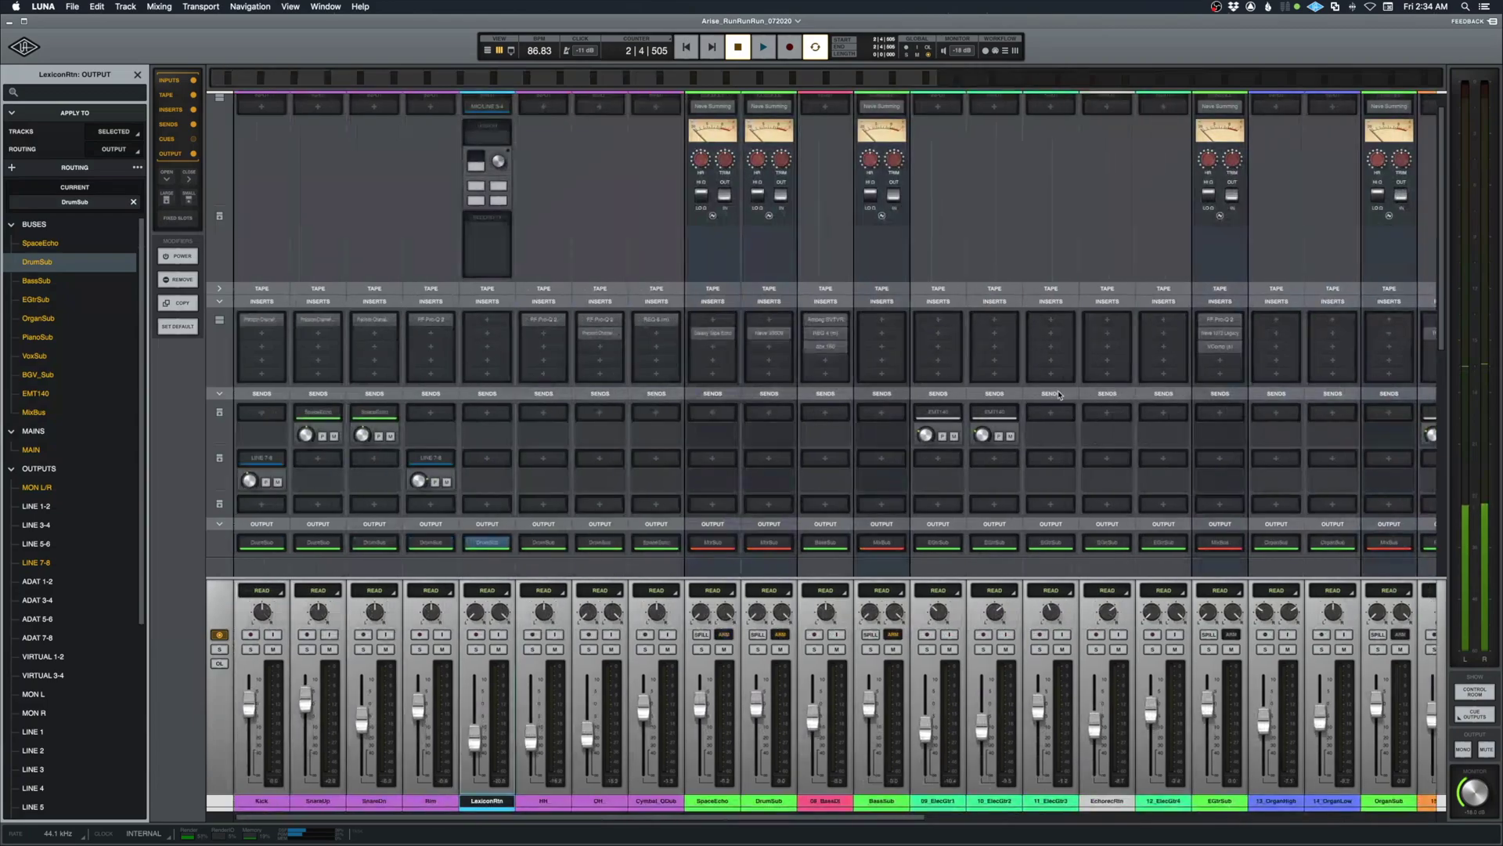